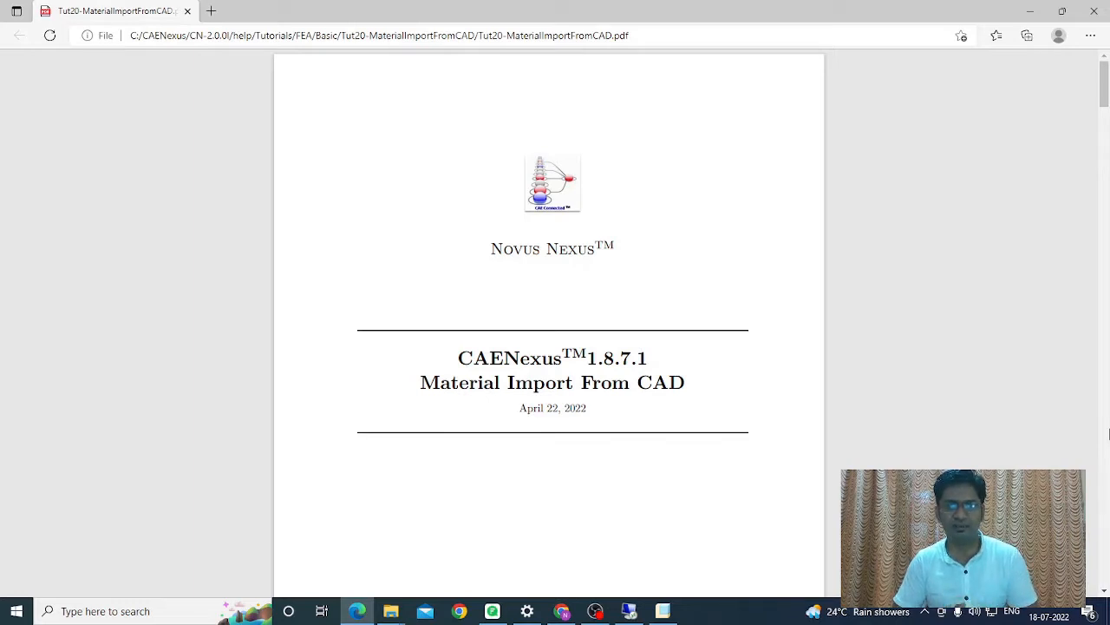
Step: Switch to Creo Parametric and add the model parameter MAT_NAME as a new column in the assembly's model tree
{"action": "key", "text": "alt+Tab"}
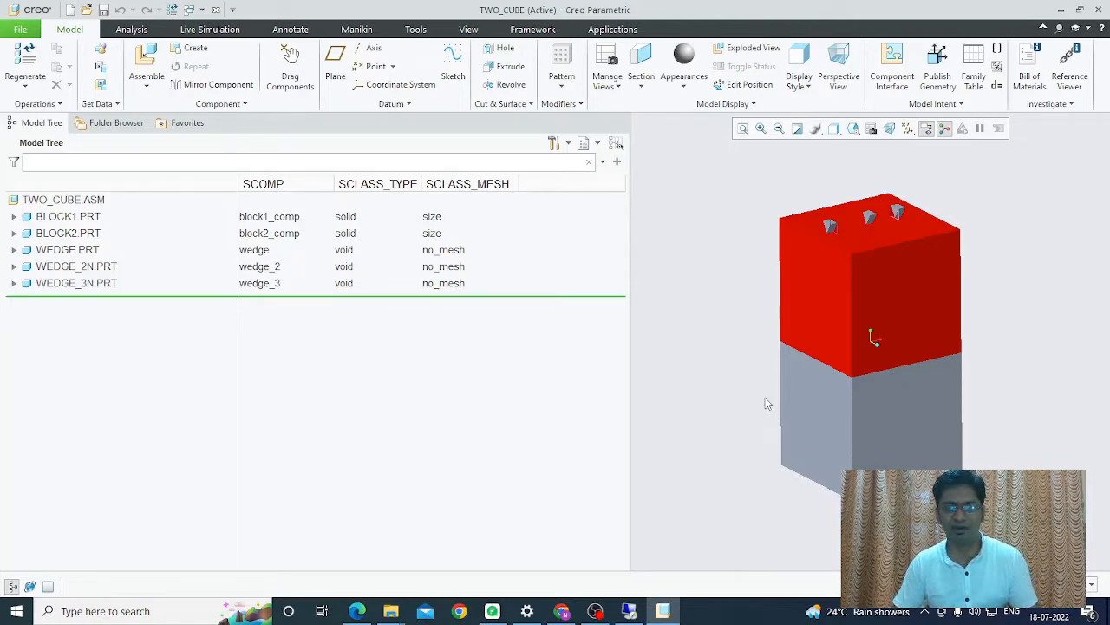
{"action": "left_click", "coordinate": [568, 144]}
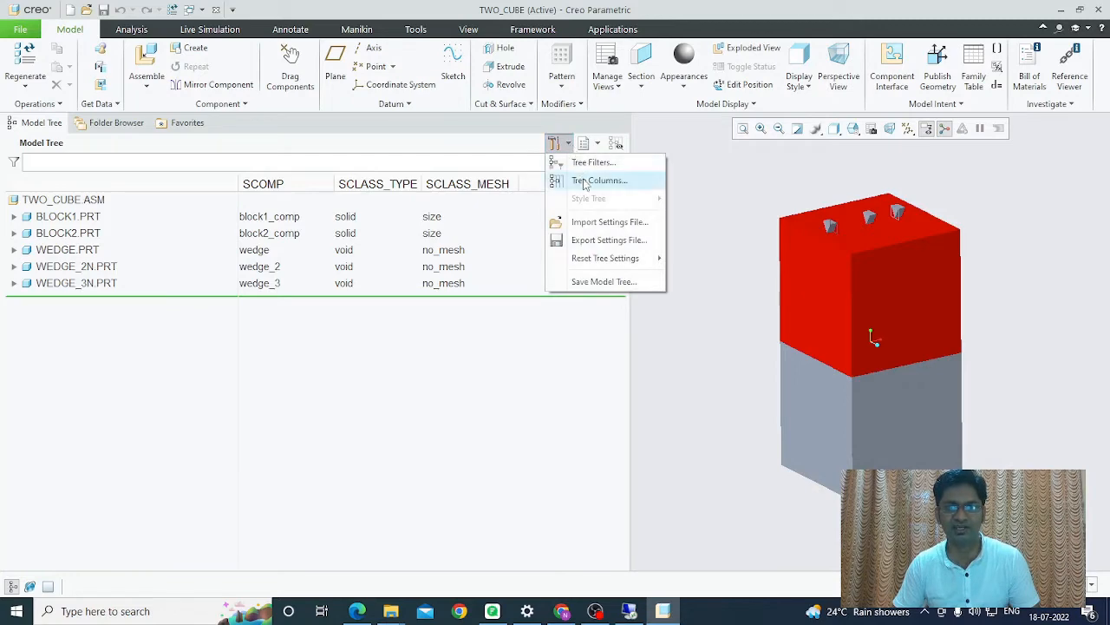
{"action": "left_click", "coordinate": [586, 184]}
{"action": "left_click", "coordinate": [386, 251]}
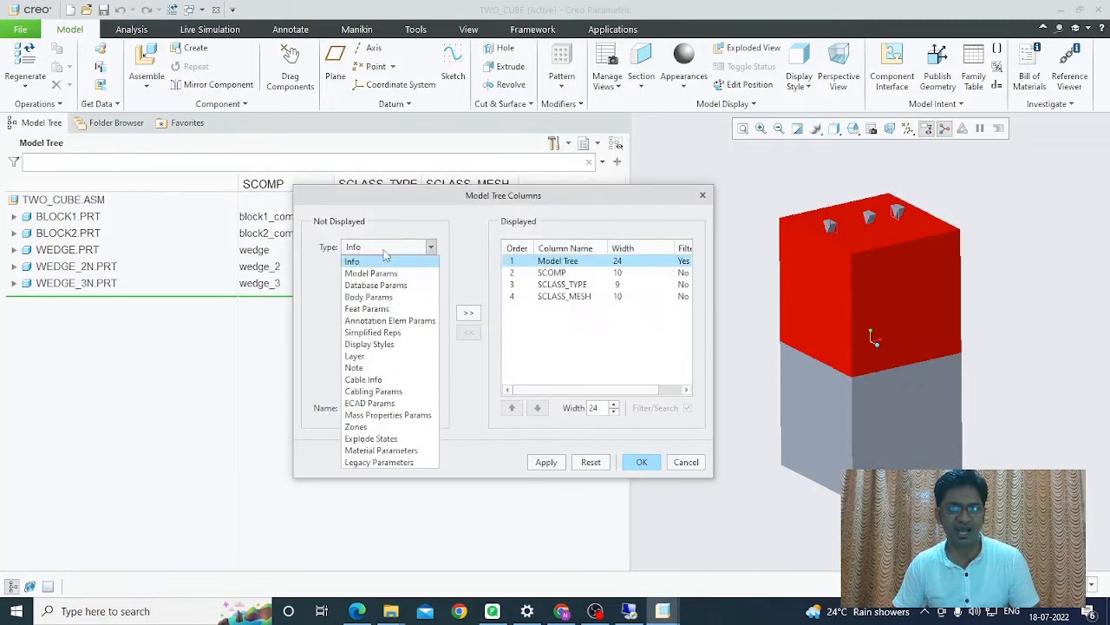
{"action": "left_click", "coordinate": [373, 273]}
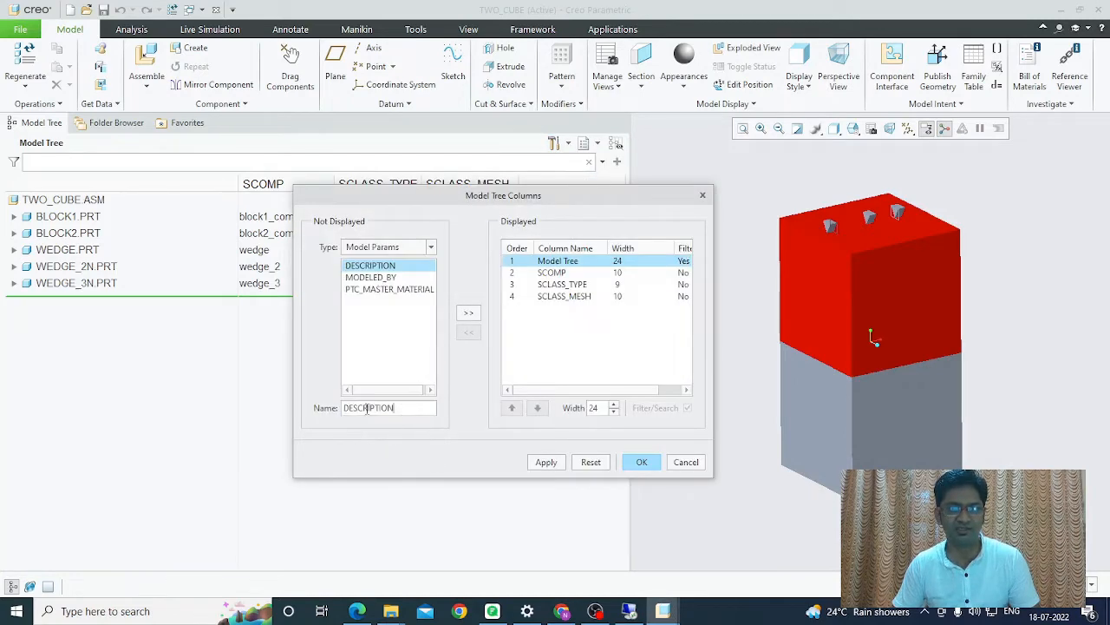
{"action": "double_click", "coordinate": [367, 407]}
{"action": "type", "text": "MAT"}
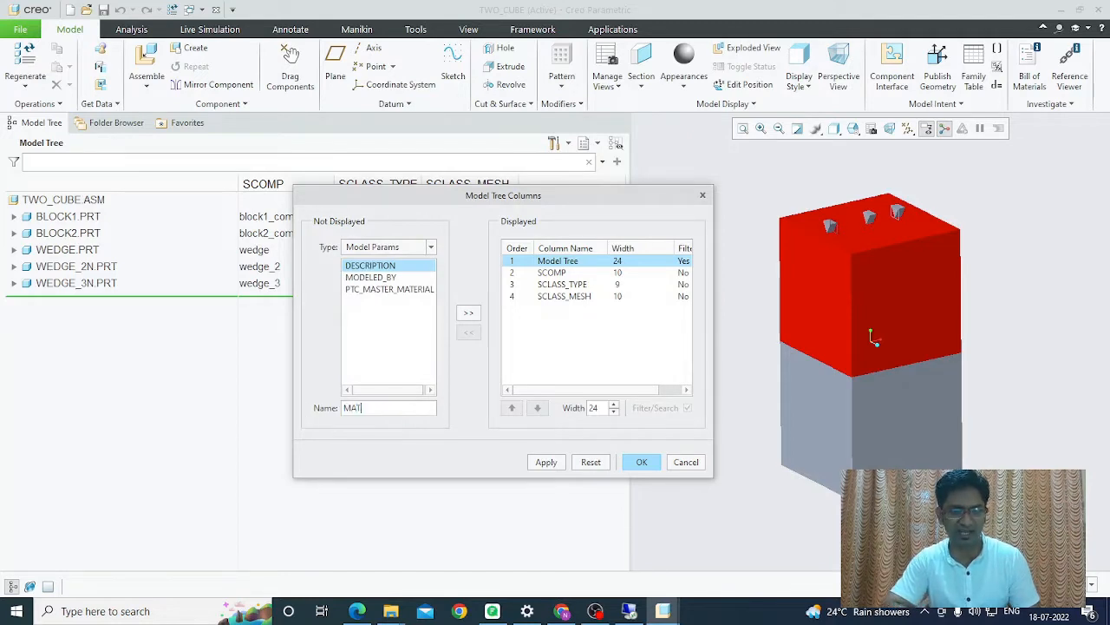
{"action": "type", "text": "_"}
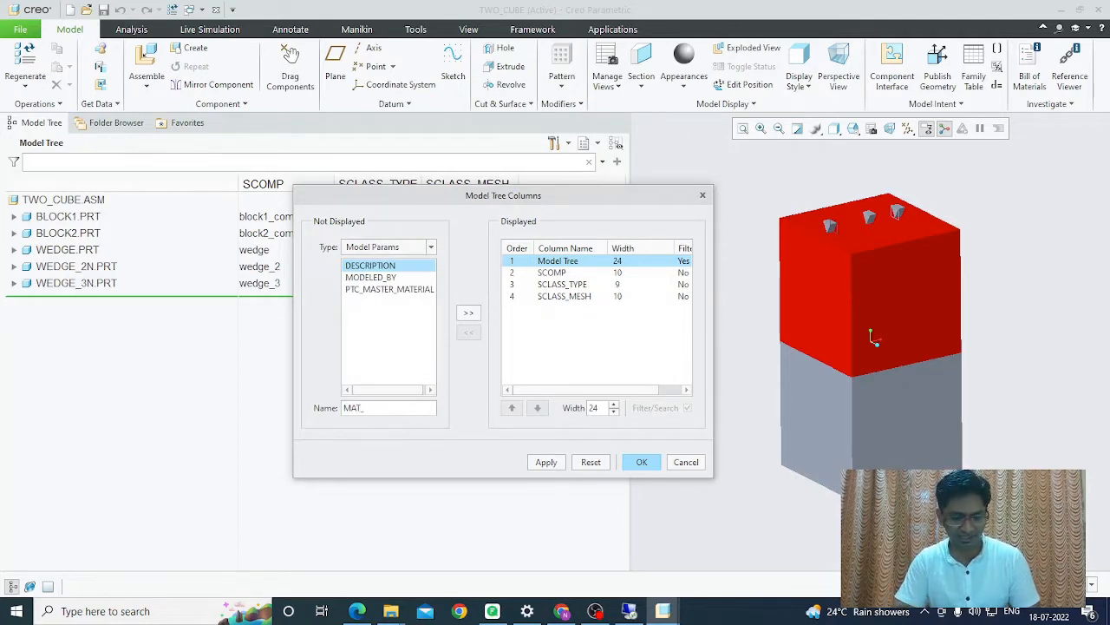
{"action": "type", "text": "NAME"}
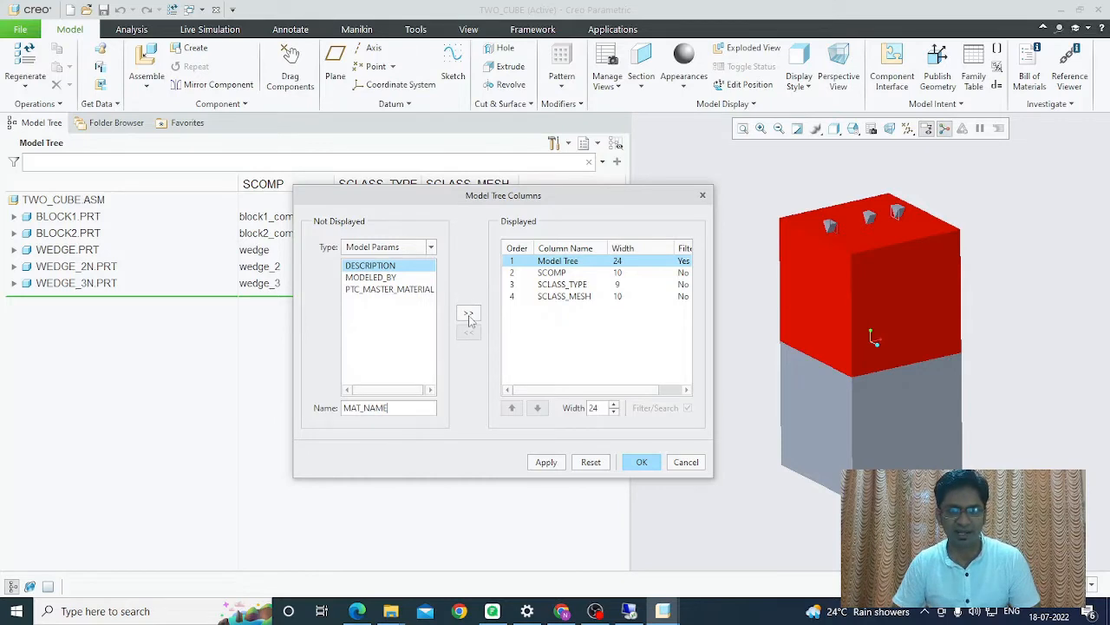
{"action": "left_click", "coordinate": [468, 312]}
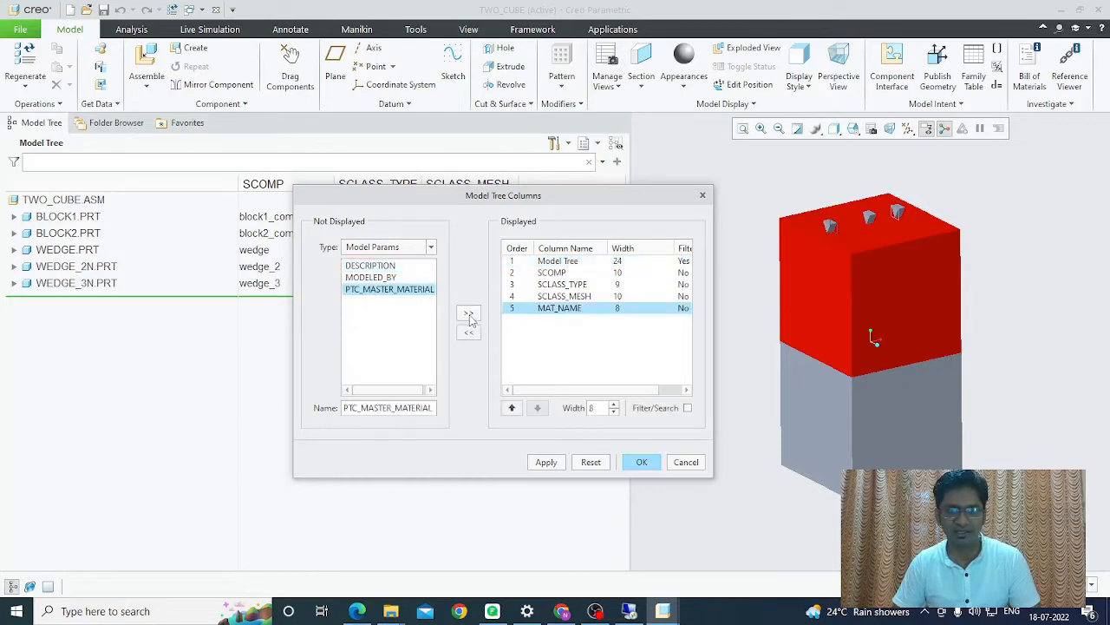
{"action": "left_click", "coordinate": [554, 465]}
{"action": "left_click", "coordinate": [640, 462]}
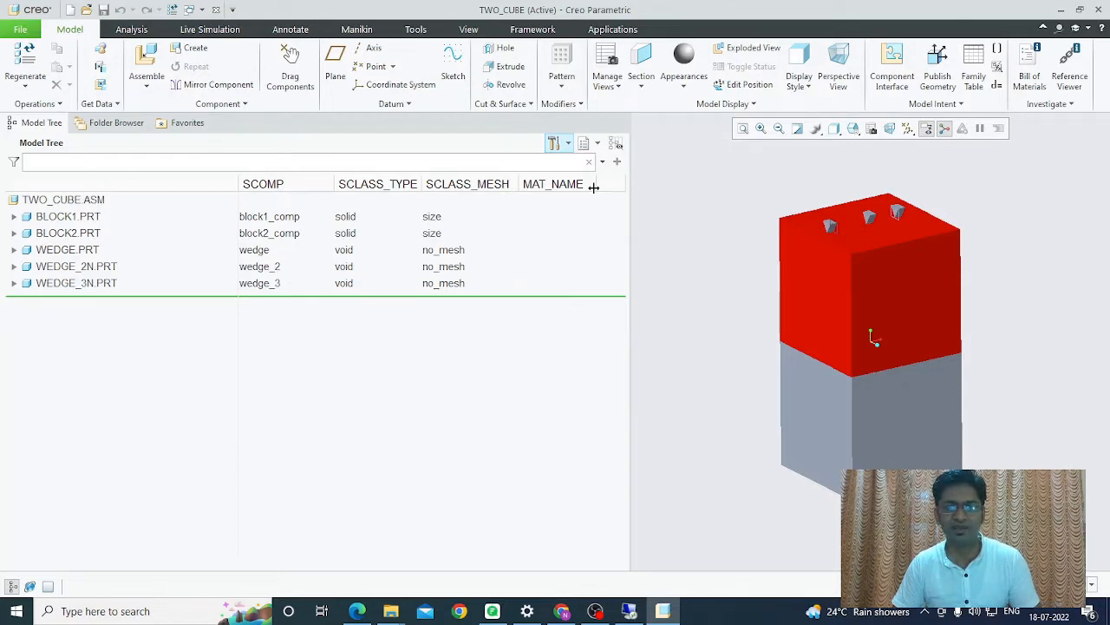
Step: Define the MAT_NAME parameter of BLOCK1.PRT as a String with the value steel_1430
{"action": "left_click", "coordinate": [67, 219]}
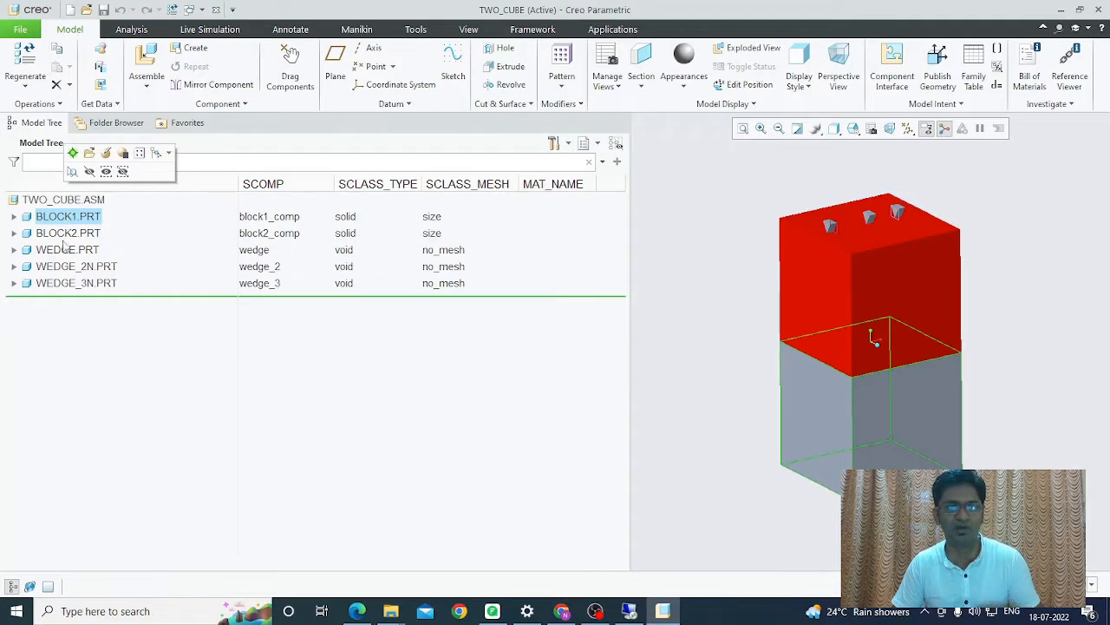
{"action": "left_click", "coordinate": [57, 235]}
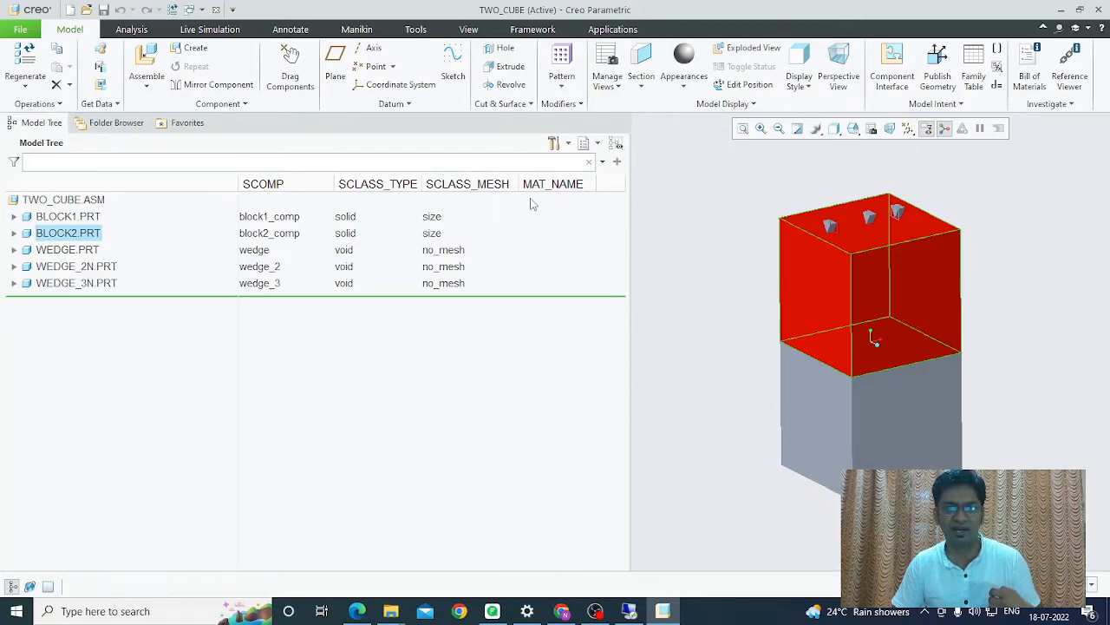
{"action": "double_click", "coordinate": [543, 219]}
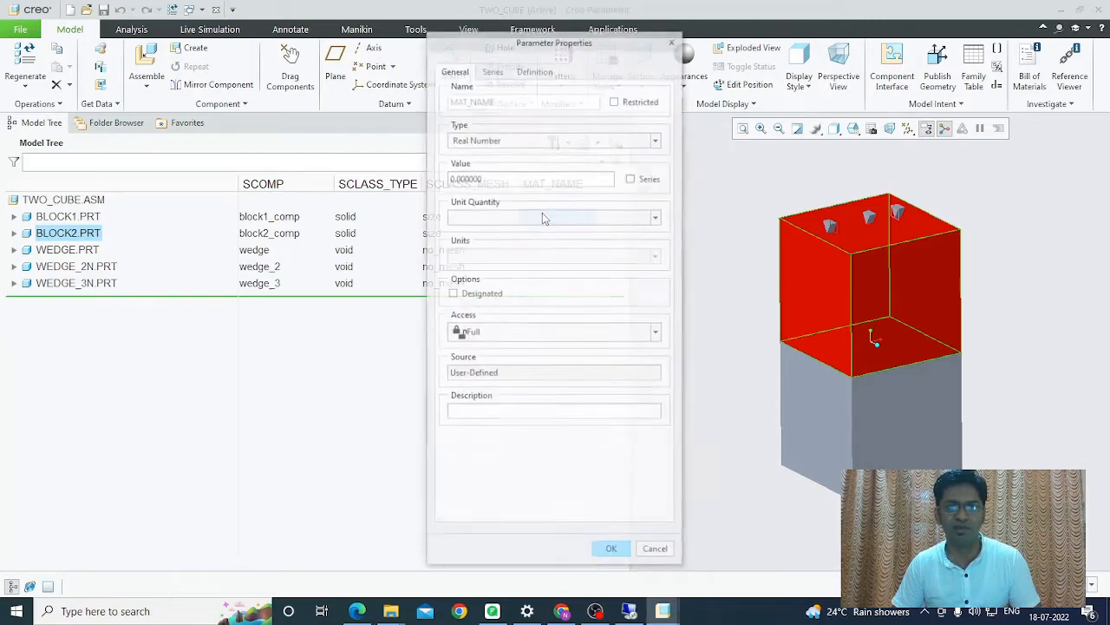
{"action": "left_click", "coordinate": [473, 140]}
{"action": "left_click", "coordinate": [469, 177]}
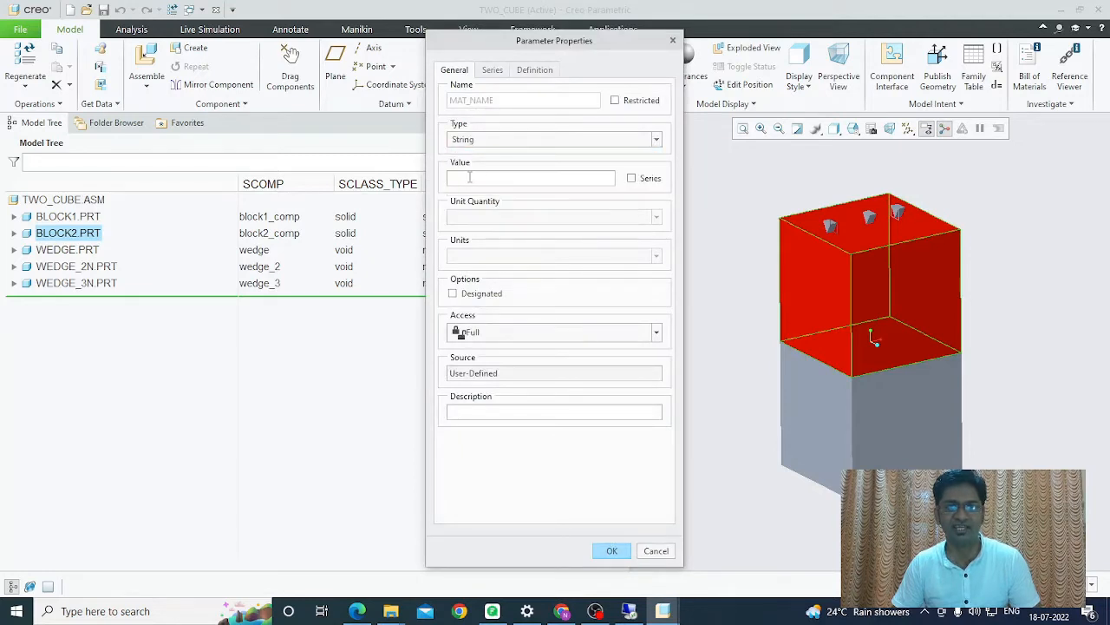
{"action": "type", "text": "steel"}
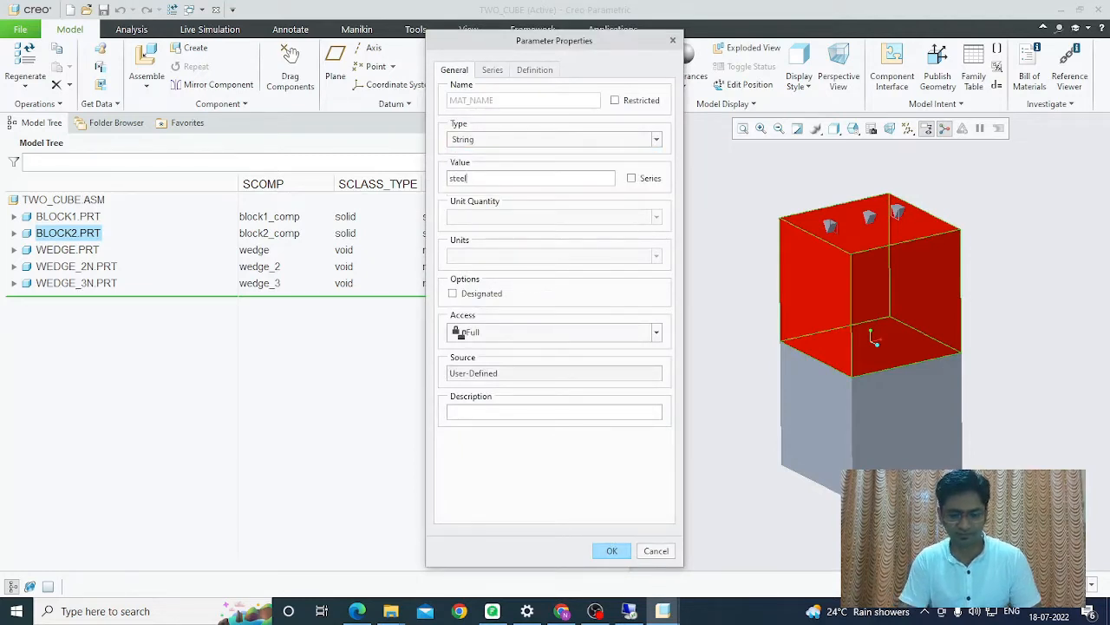
{"action": "type", "text": "_1430"}
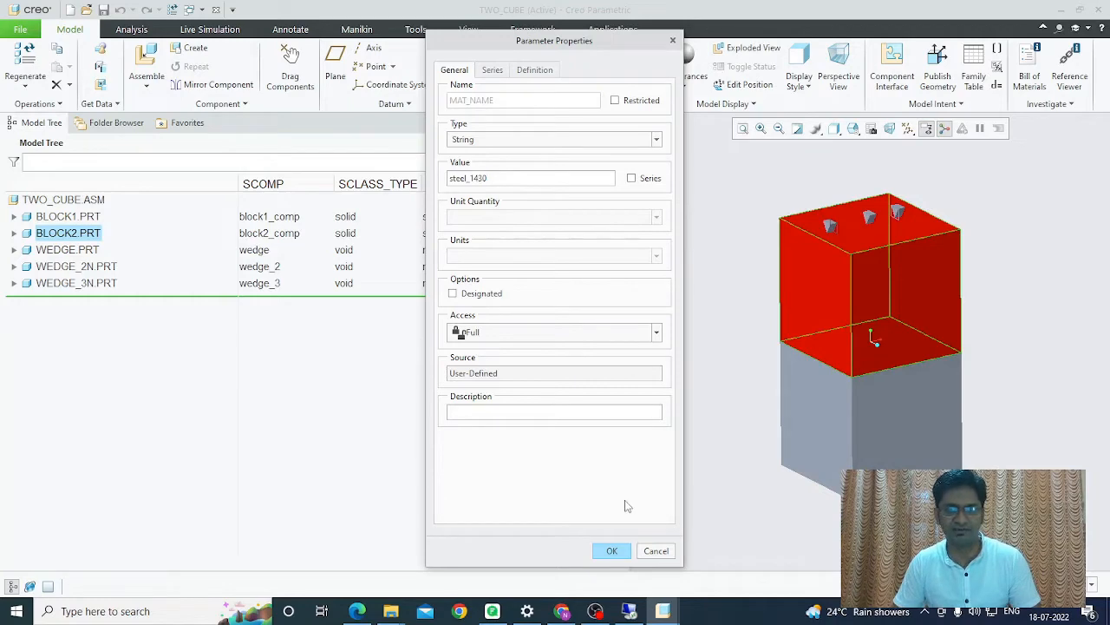
{"action": "left_click", "coordinate": [612, 550]}
Step: Define BLOCK2.PRT's MAT_NAME parameter as a String with the value steel_2340 and save the TWO_CUBE assembly
{"action": "left_click", "coordinate": [538, 235]}
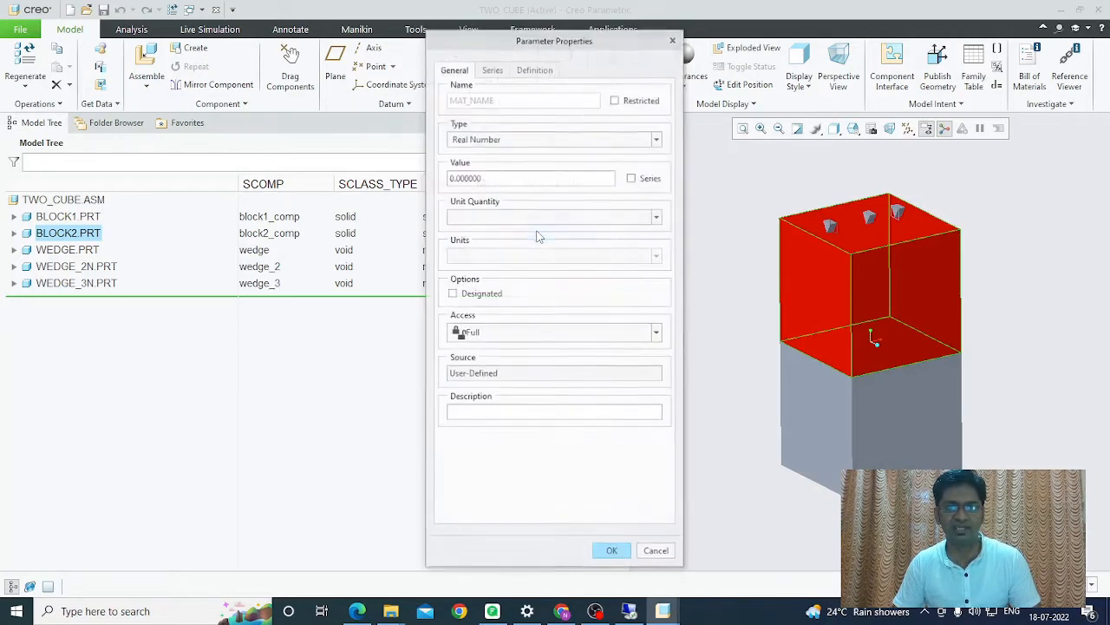
{"action": "left_click", "coordinate": [473, 139]}
{"action": "left_click", "coordinate": [470, 176]}
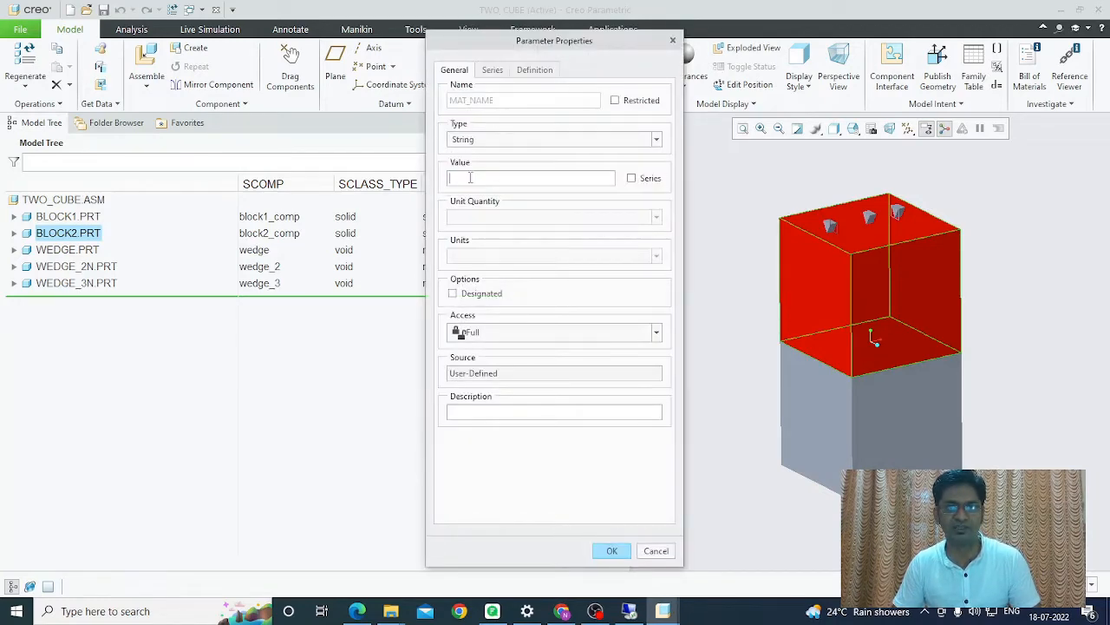
{"action": "type", "text": "steel_"}
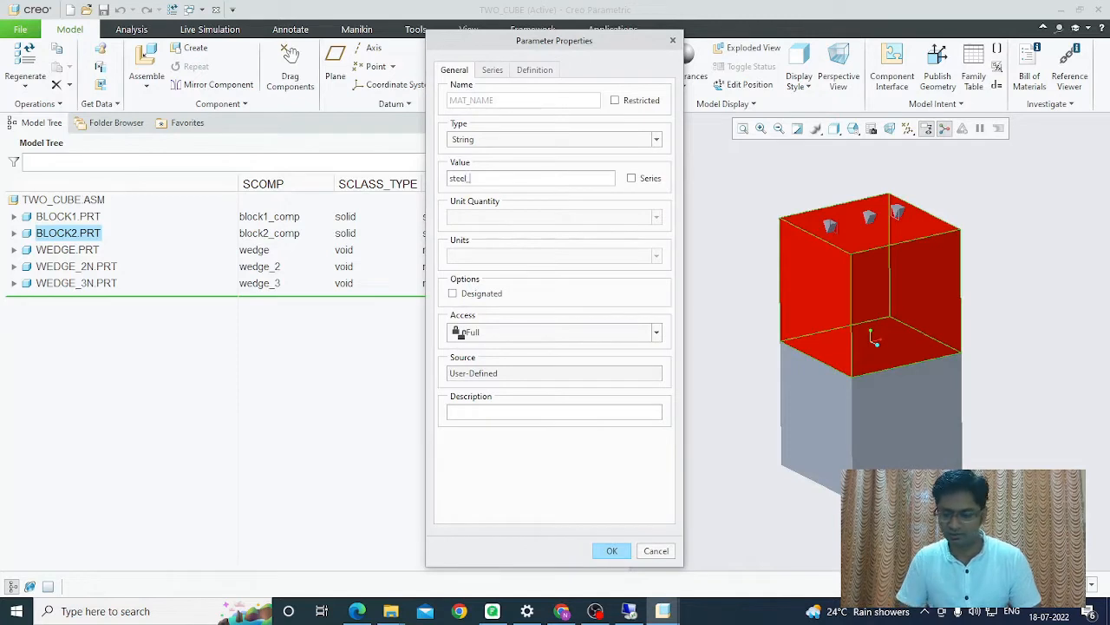
{"action": "type", "text": "2340"}
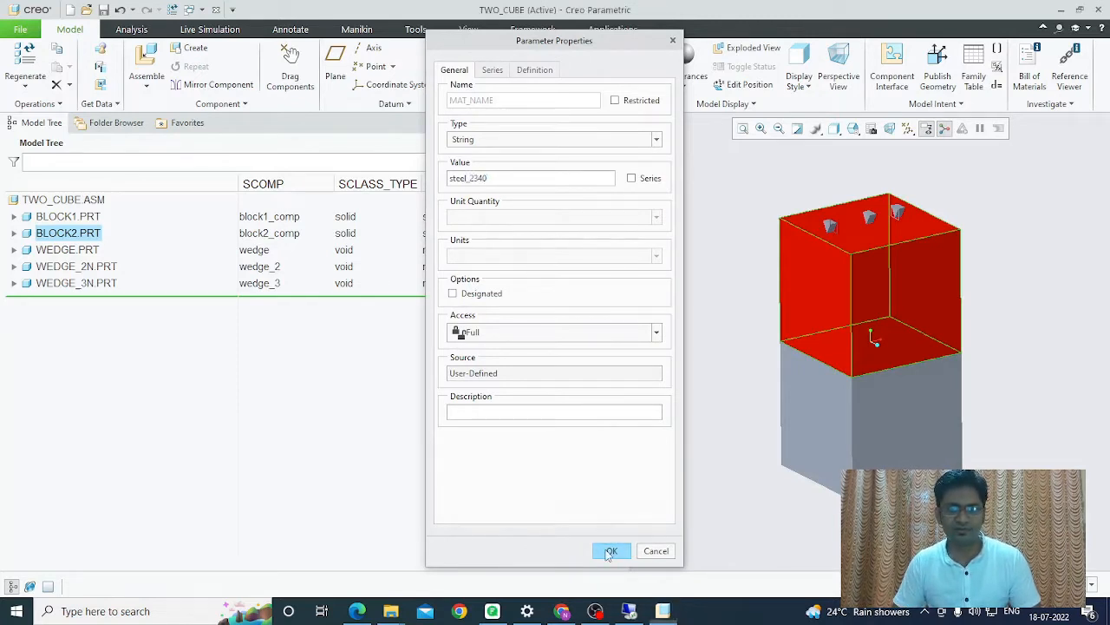
{"action": "left_click", "coordinate": [612, 550]}
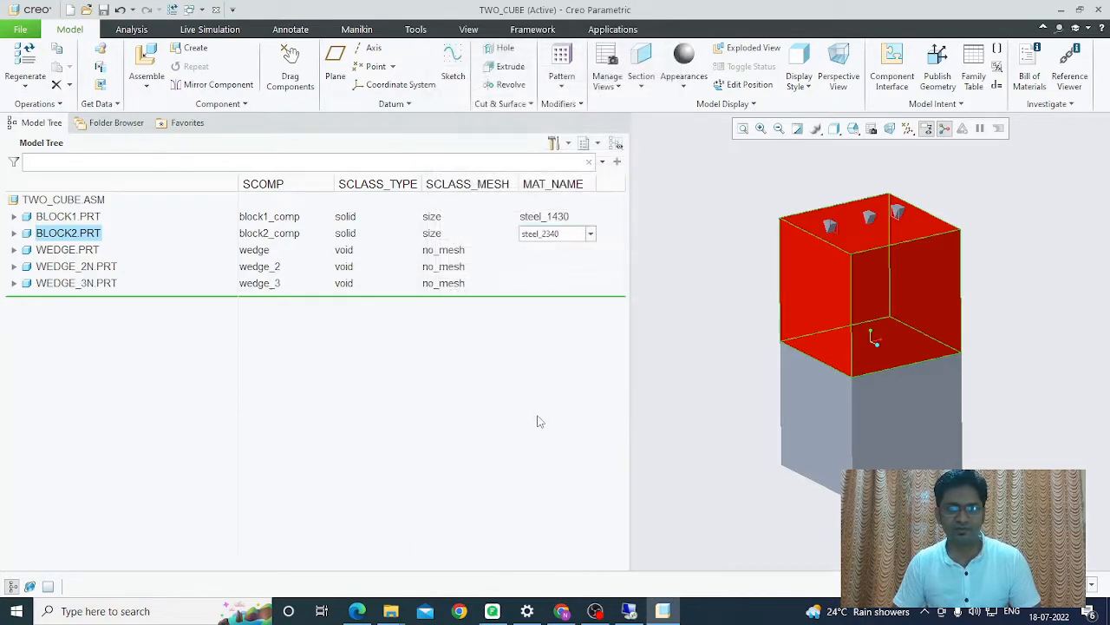
{"action": "left_click", "coordinate": [54, 202]}
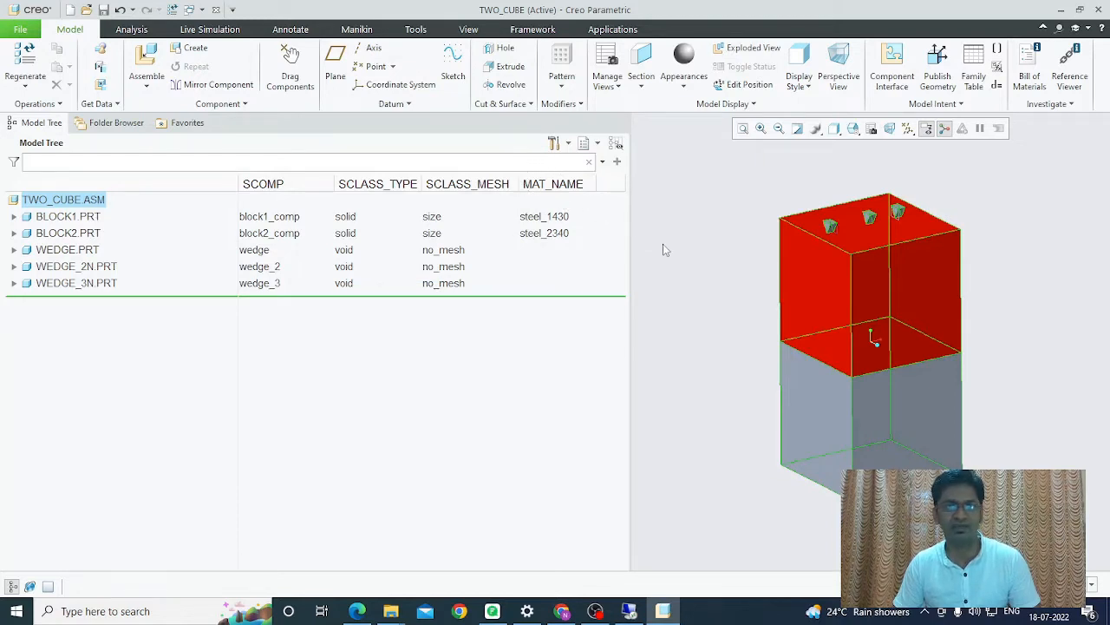
{"action": "left_click", "coordinate": [103, 10]}
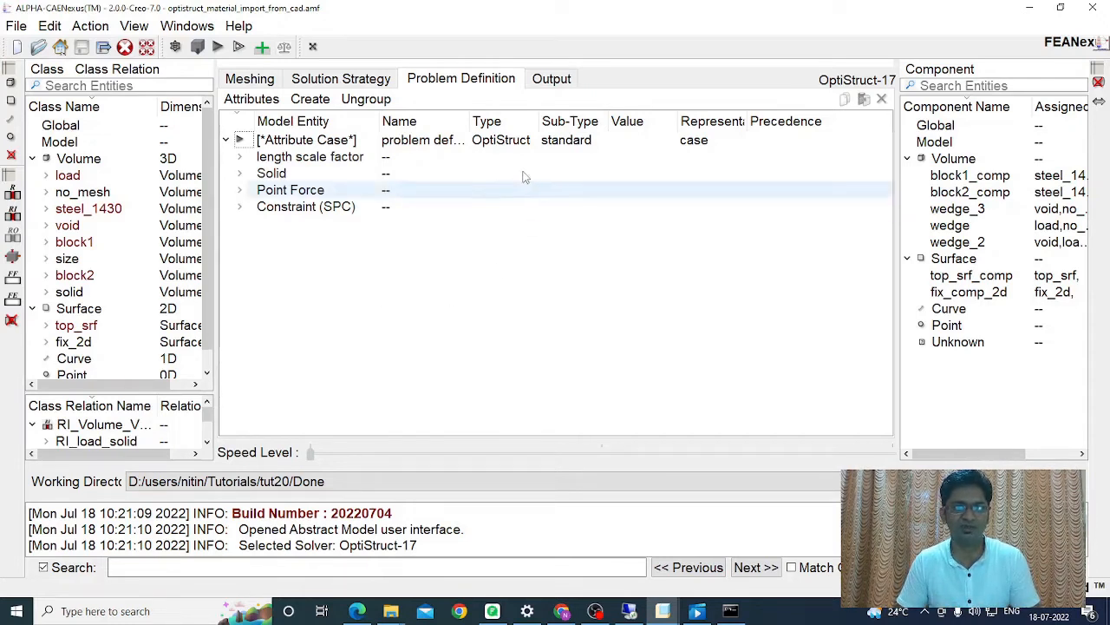
Step: Create a MAT1 specified (Full) material model on the Global class and name it steel_1430
{"action": "left_click", "coordinate": [84, 129]}
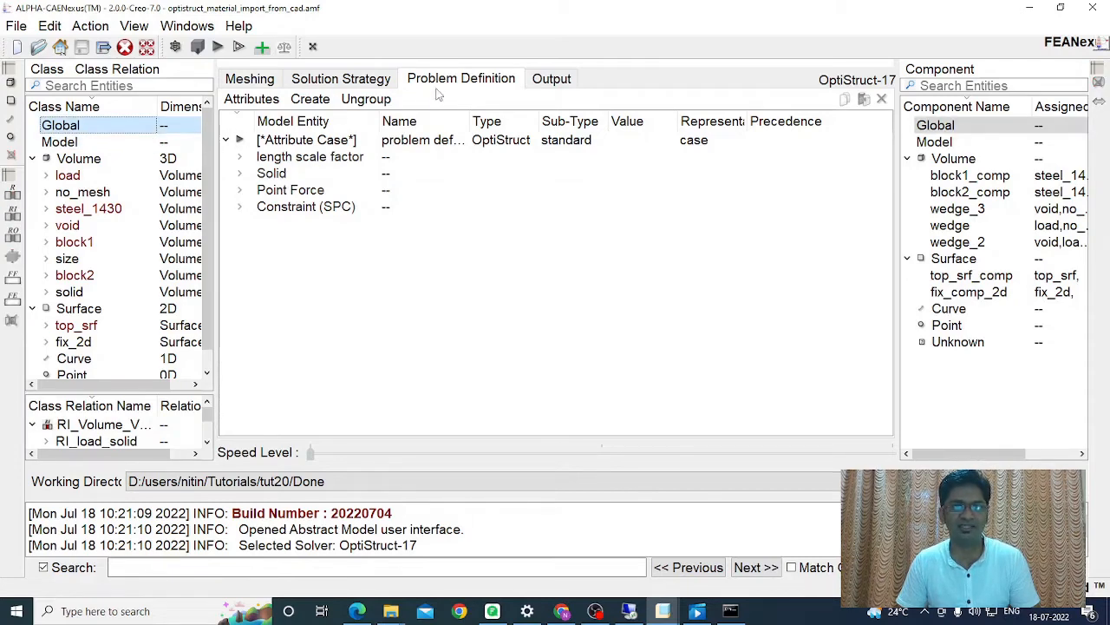
{"action": "left_click", "coordinate": [310, 99]}
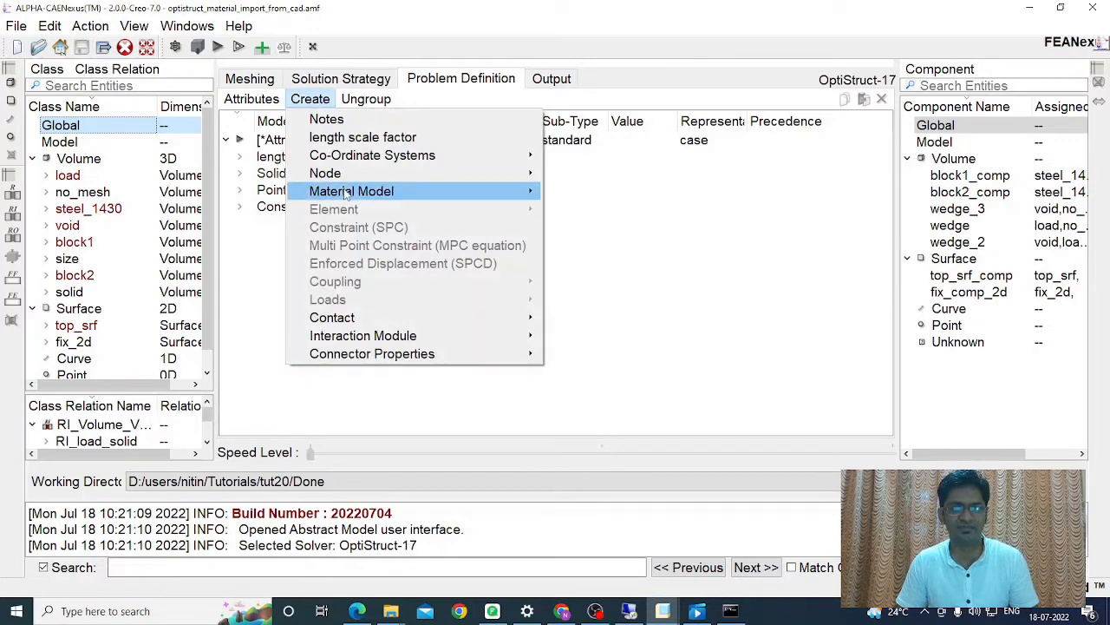
{"action": "mouse_move", "coordinate": [347, 193]}
{"action": "mouse_move", "coordinate": [580, 192]}
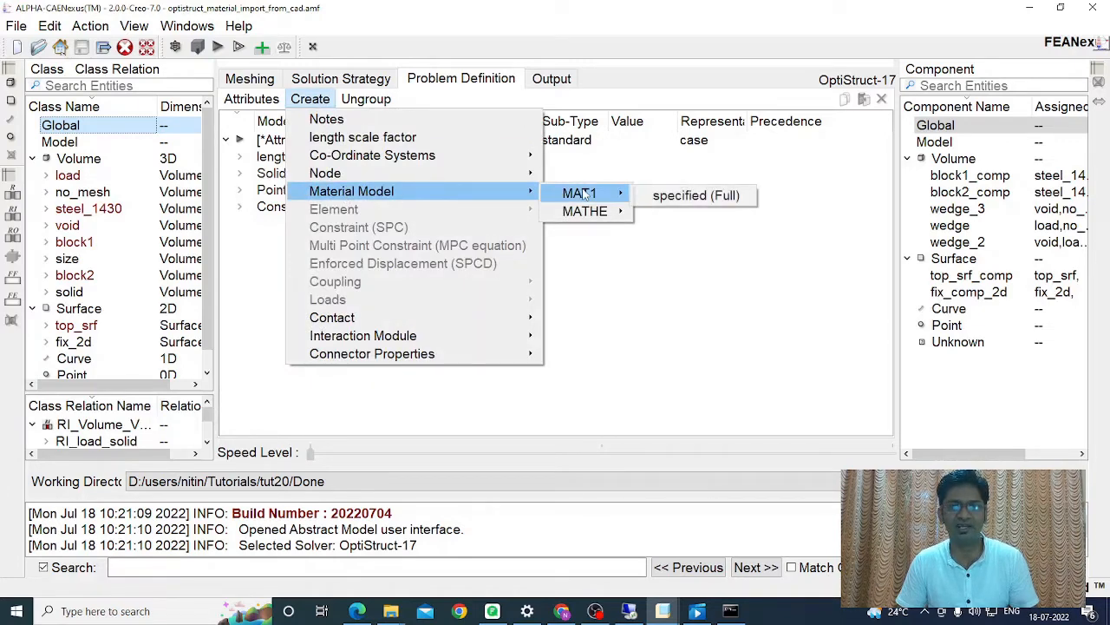
{"action": "left_click", "coordinate": [708, 196]}
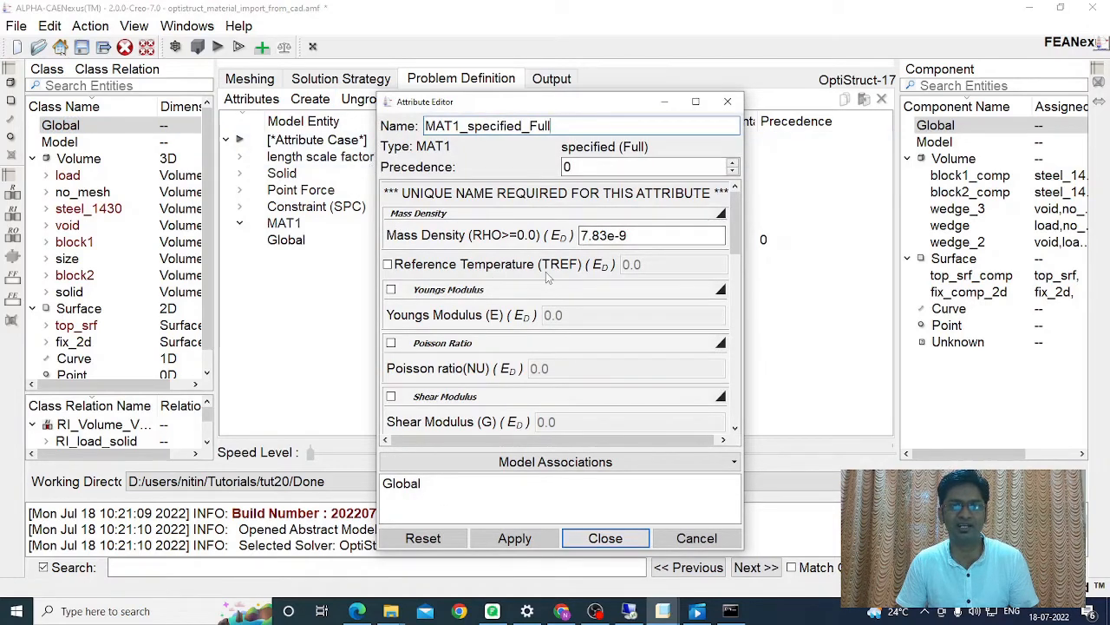
{"action": "left_click", "coordinate": [564, 167]}
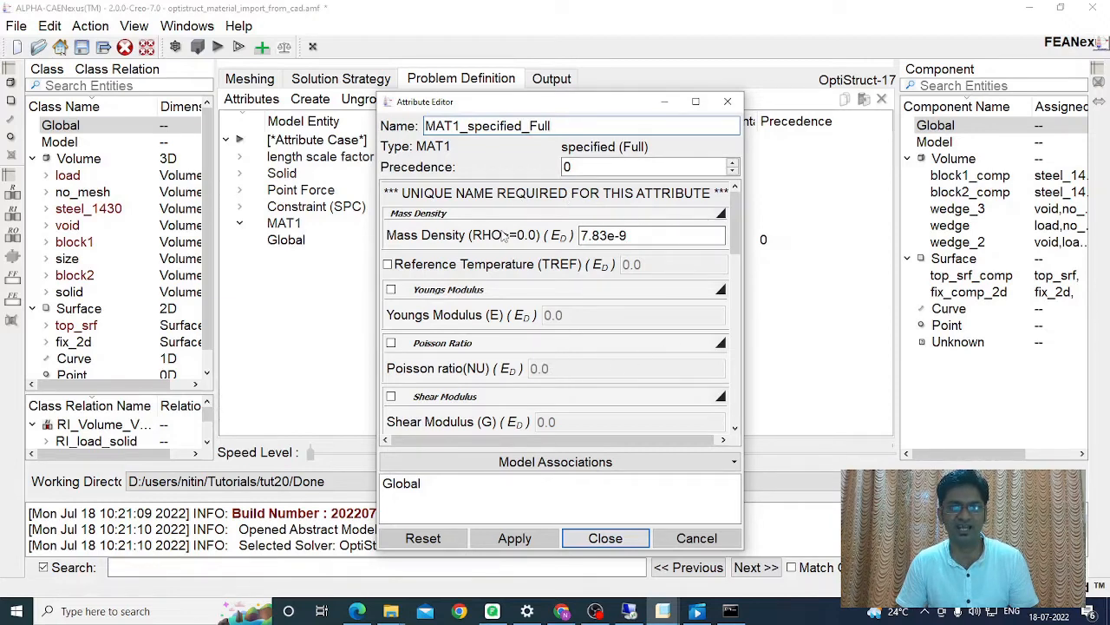
{"action": "left_click_drag", "start_coordinate": [565, 126], "coordinate": [405, 131]}
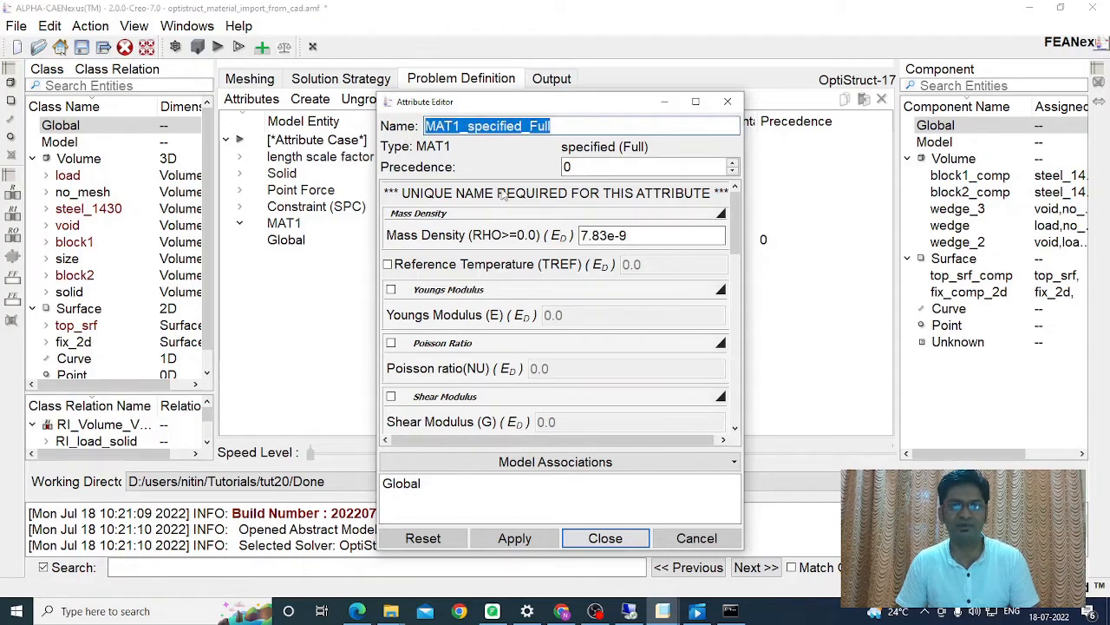
{"action": "type", "text": "steel"}
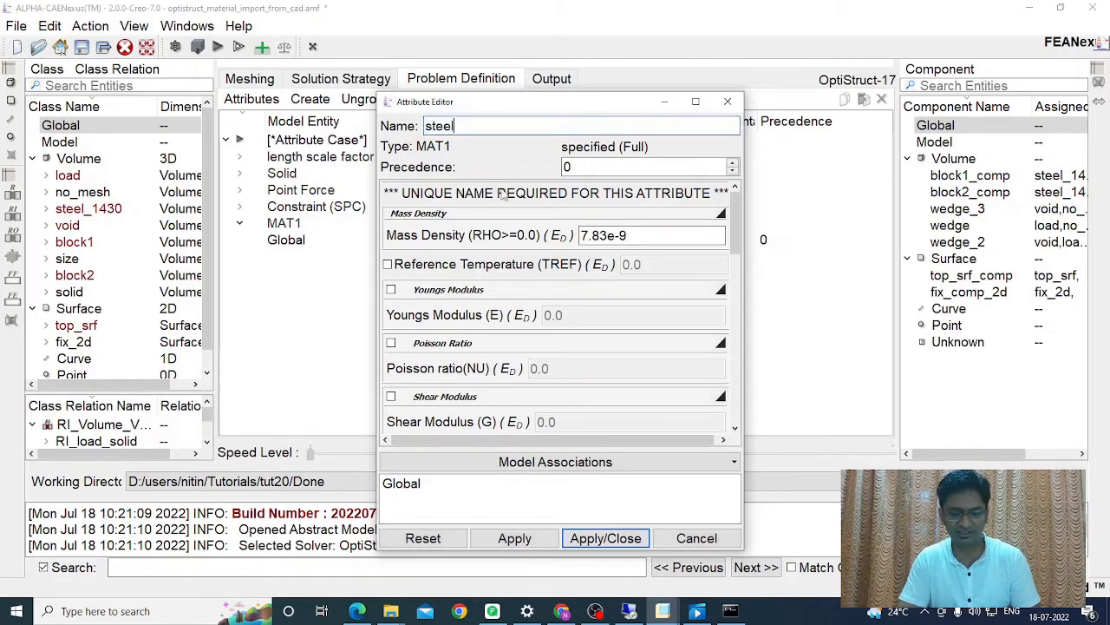
{"action": "type", "text": "430"}
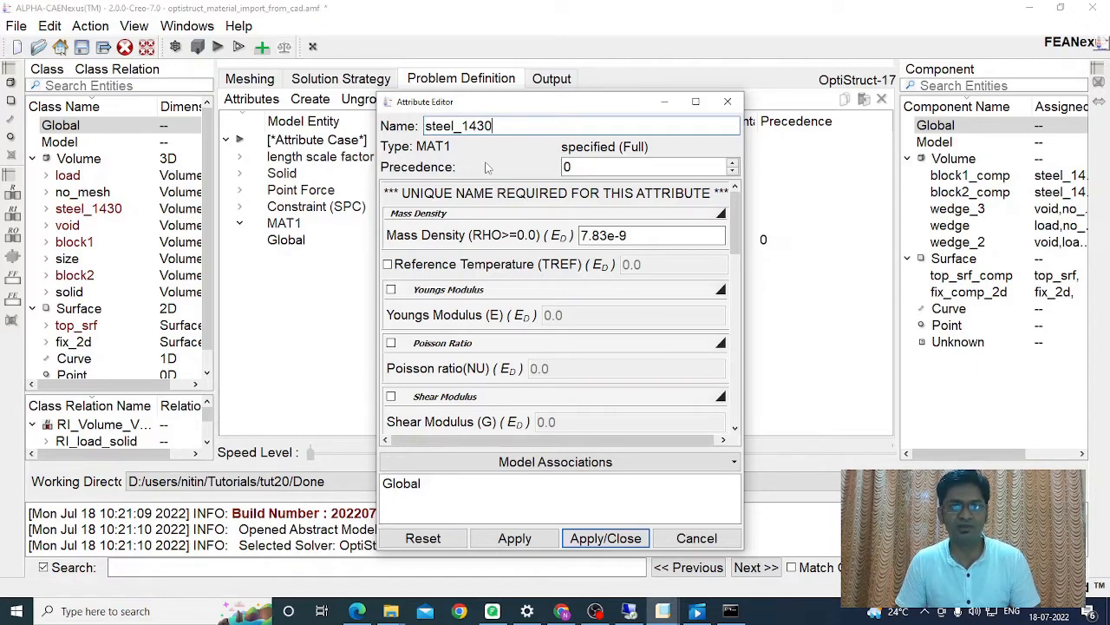
{"action": "left_click_drag", "start_coordinate": [492, 125], "coordinate": [422, 126]}
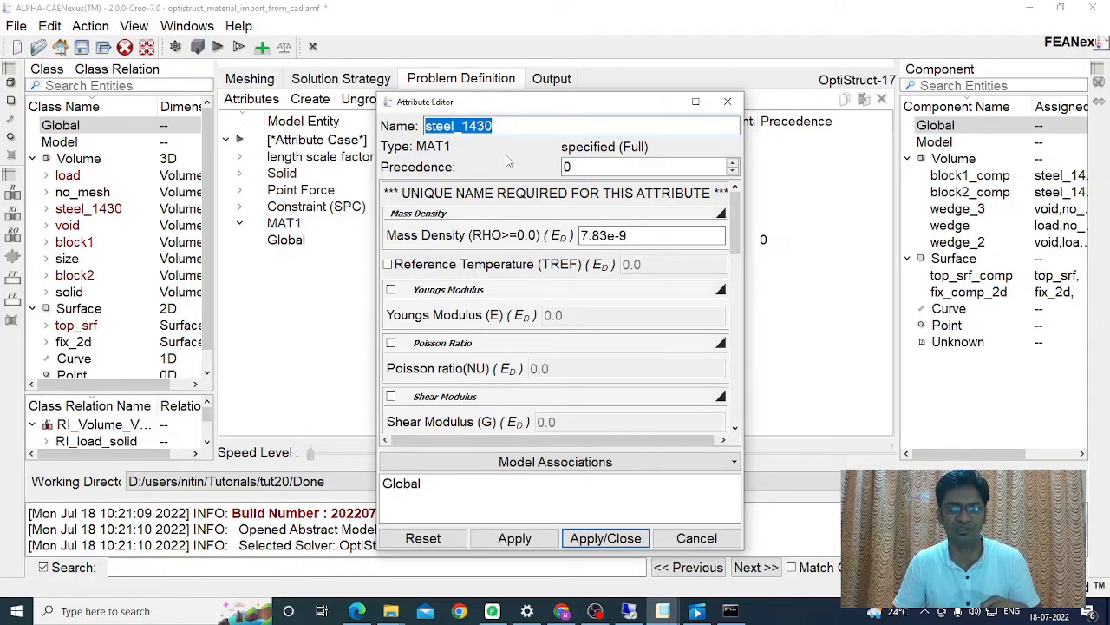
{"action": "left_click", "coordinate": [504, 126]}
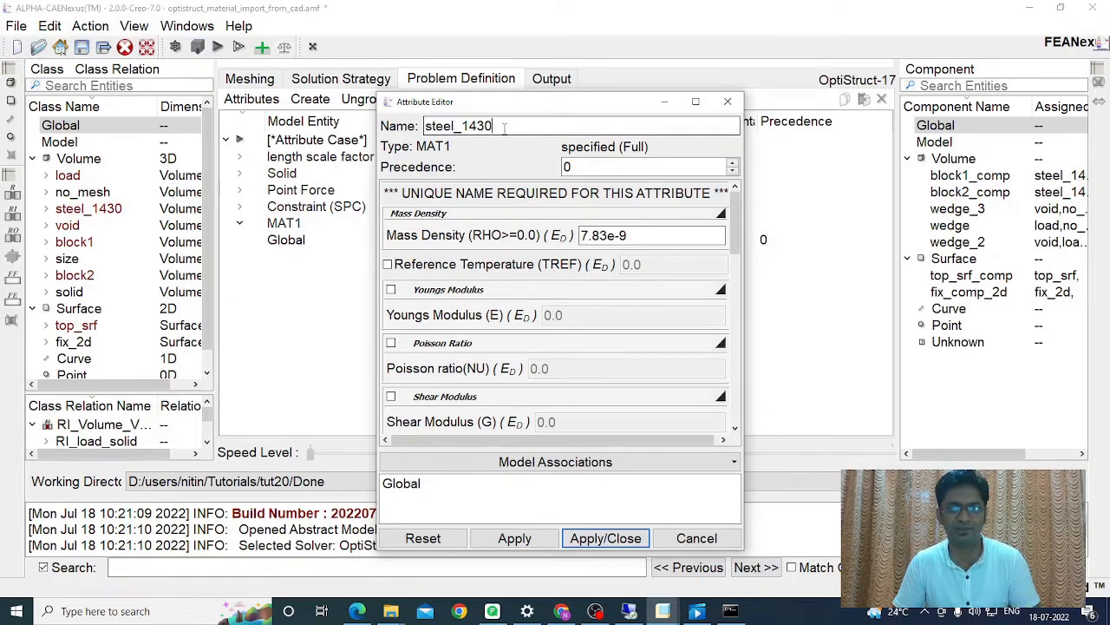
Step: Enable and set Young's modulus to 206000 and Poisson ratio to 0.3 for steel_1430, and apply the material
{"action": "left_click", "coordinate": [391, 290]}
{"action": "double_click", "coordinate": [586, 316]}
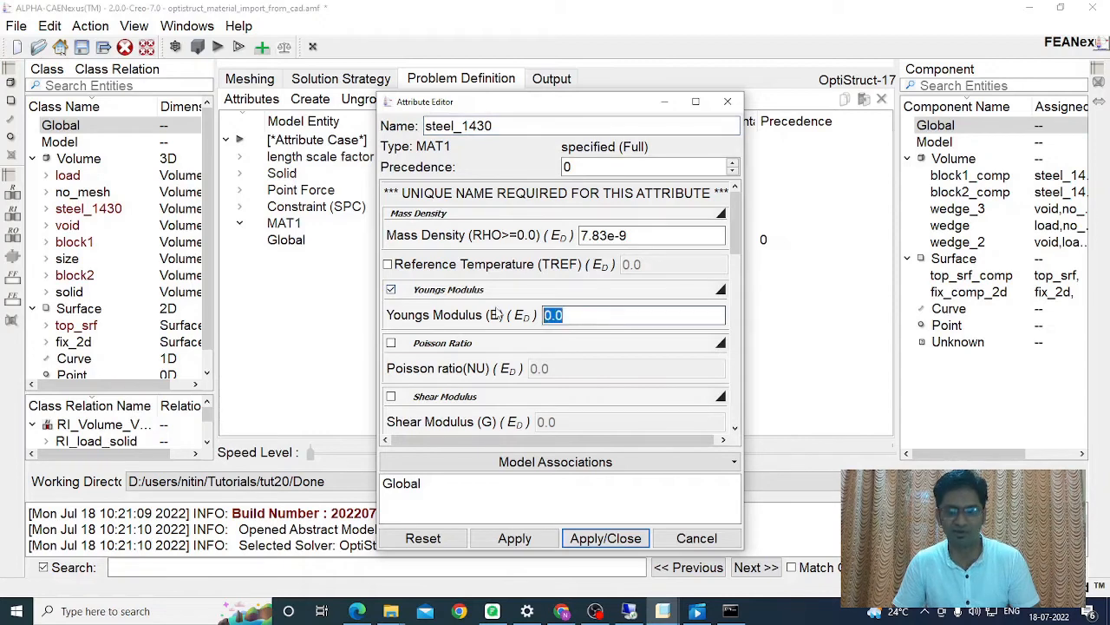
{"action": "type", "text": "206000"}
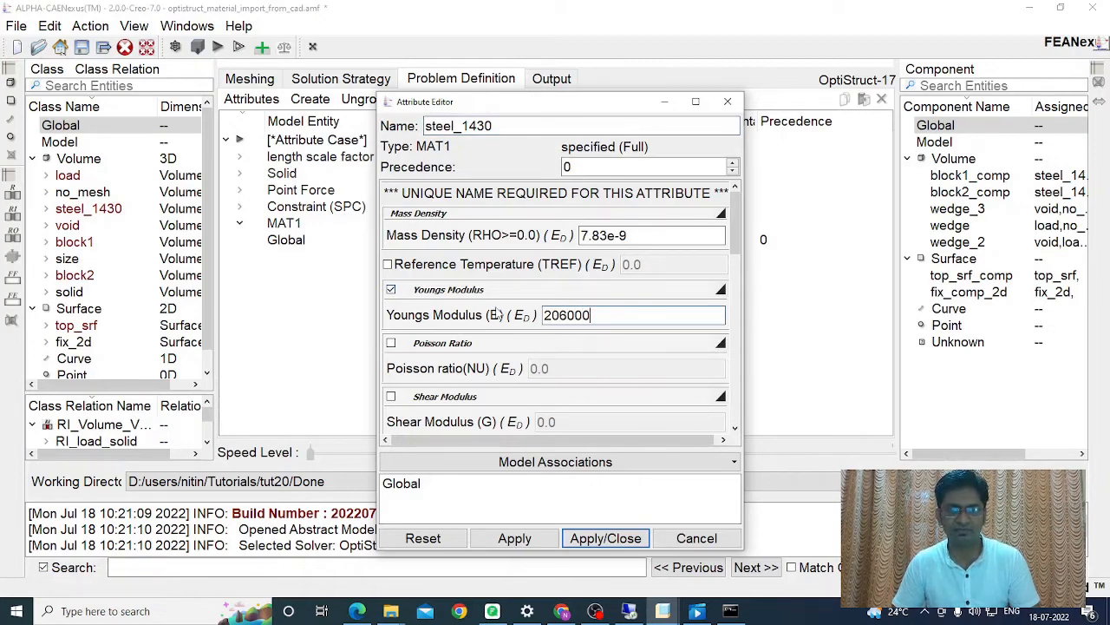
{"action": "left_click", "coordinate": [391, 343]}
{"action": "key", "text": "Tab"}
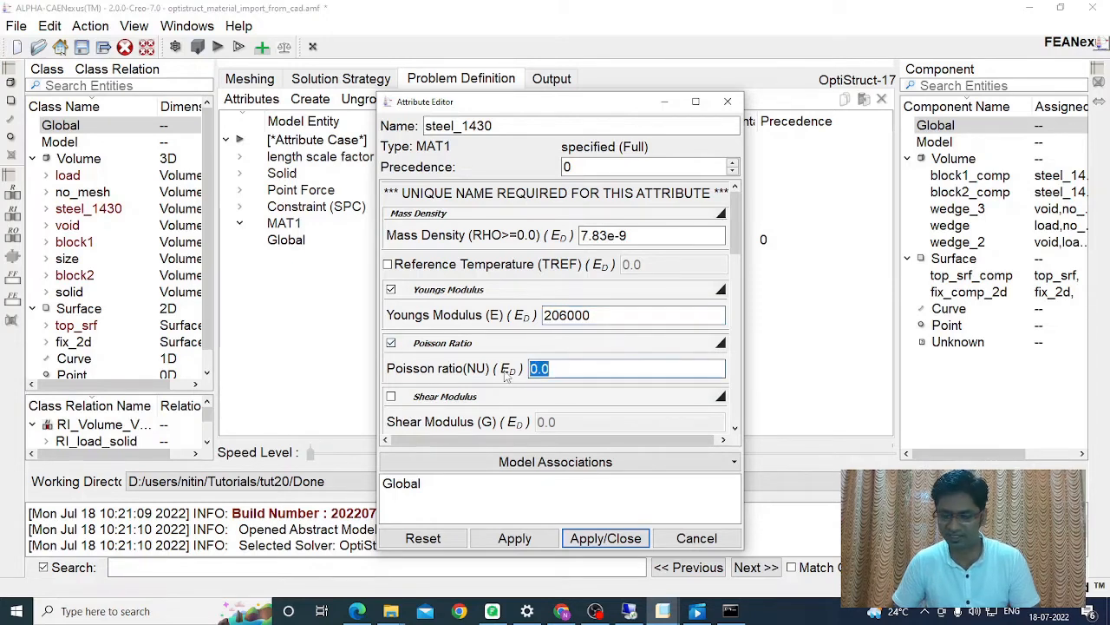
{"action": "type", "text": "0.3"}
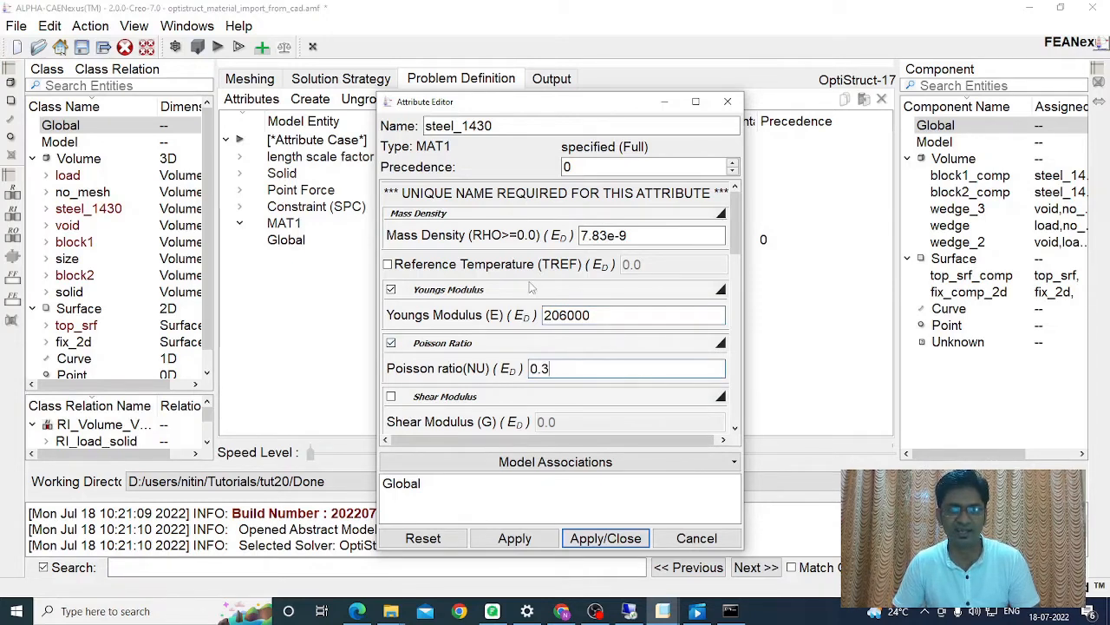
{"action": "scroll", "coordinate": [532, 288], "scroll_direction": "down", "scroll_amount": 3}
{"action": "scroll", "coordinate": [532, 288], "scroll_direction": "down", "scroll_amount": 9}
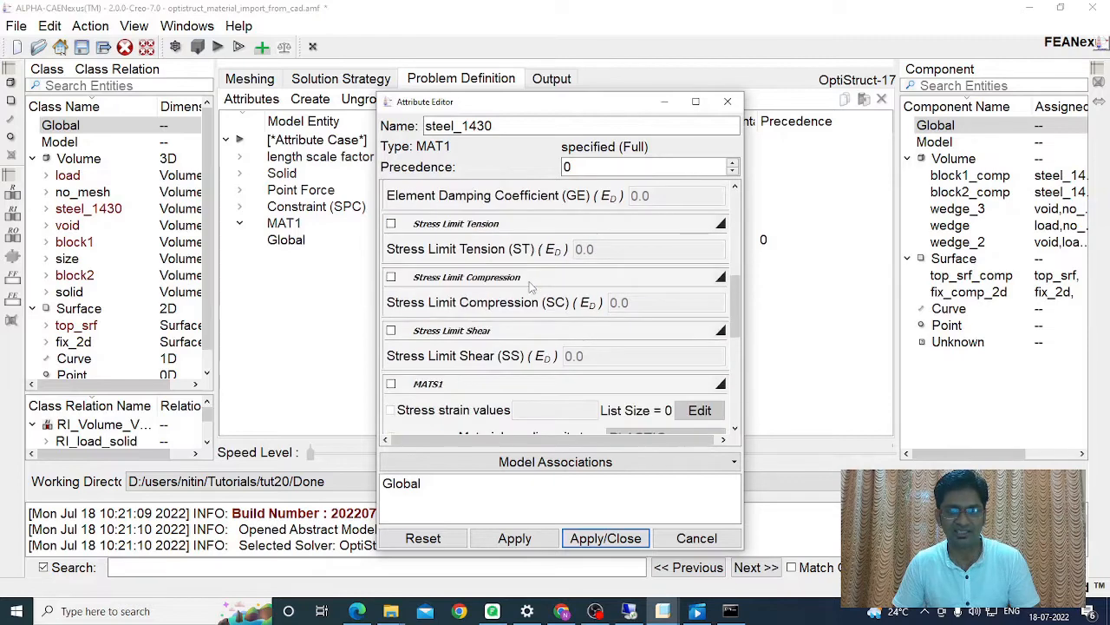
{"action": "left_click", "coordinate": [605, 539]}
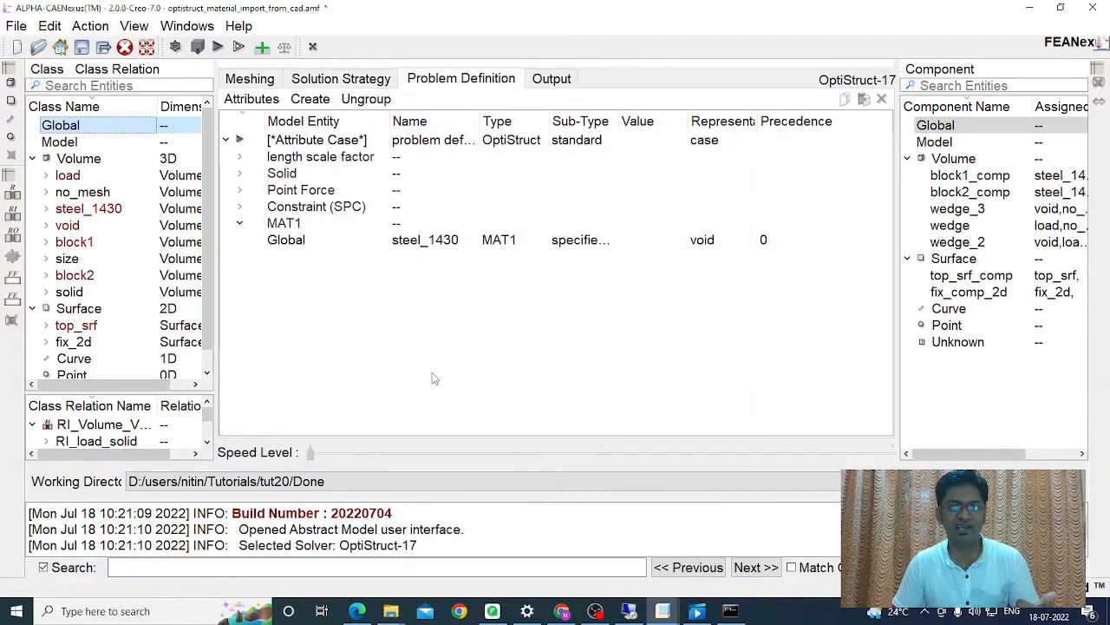
Step: Create a second MAT1 specified (Full) material model on the Global class and name it steel_2340
{"action": "left_click", "coordinate": [77, 128]}
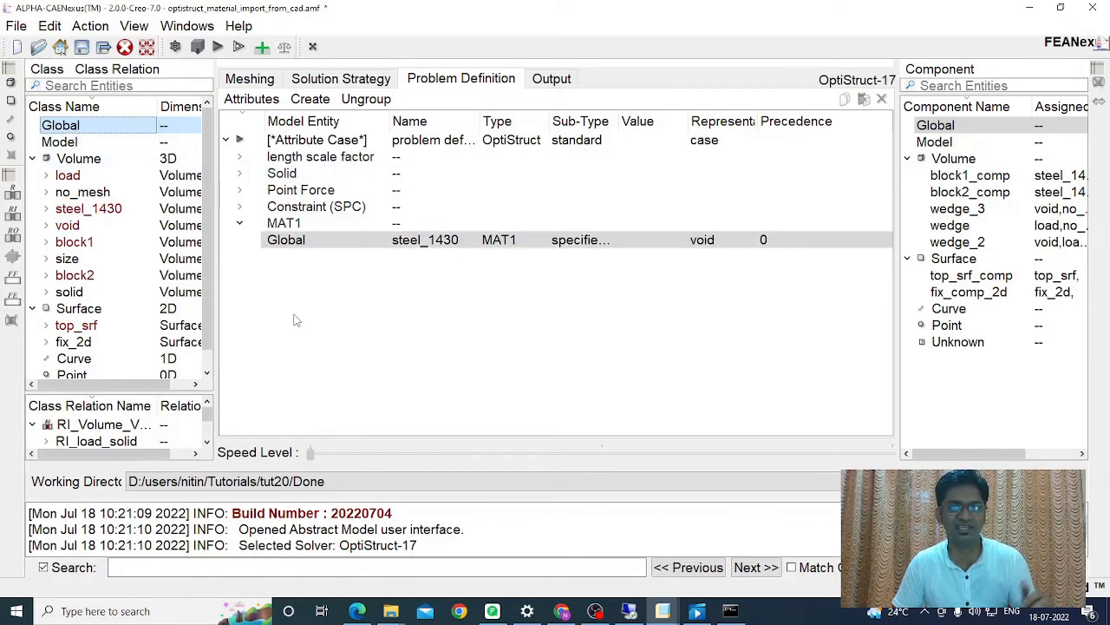
{"action": "left_click", "coordinate": [309, 100]}
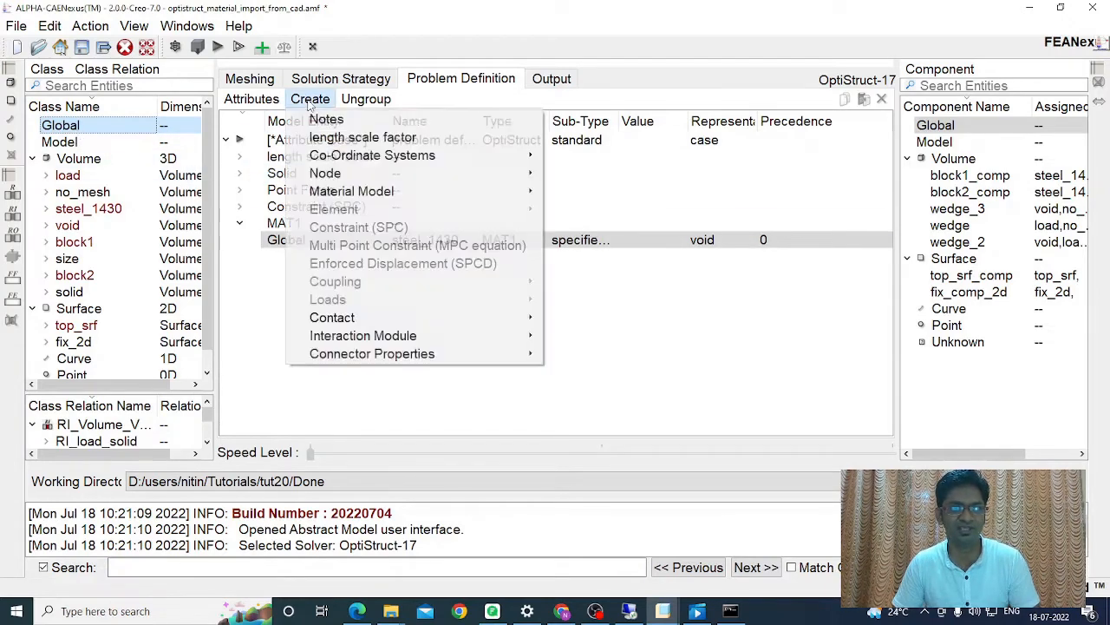
{"action": "mouse_move", "coordinate": [331, 194]}
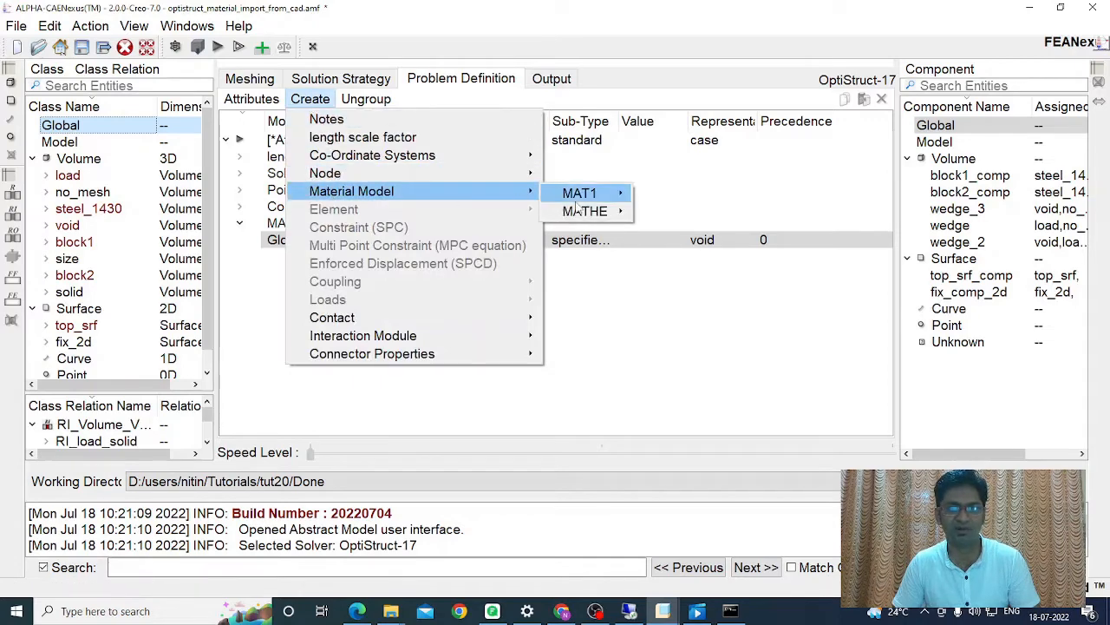
{"action": "mouse_move", "coordinate": [583, 194]}
{"action": "left_click", "coordinate": [677, 198]}
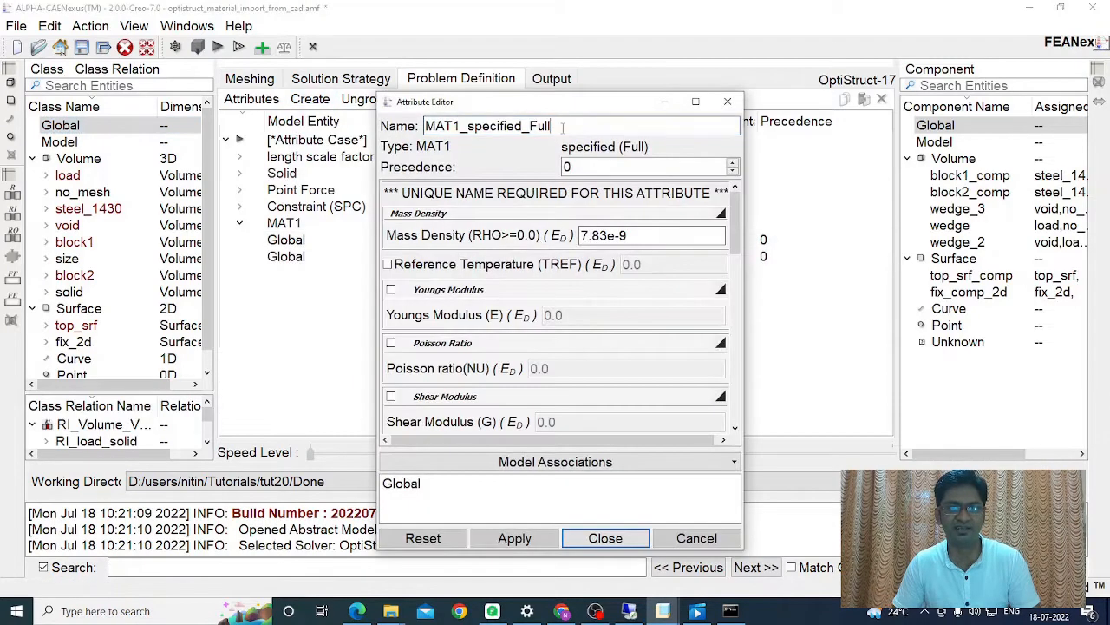
{"action": "left_click_drag", "start_coordinate": [560, 128], "coordinate": [364, 128]}
{"action": "type", "text": "steel_2340"}
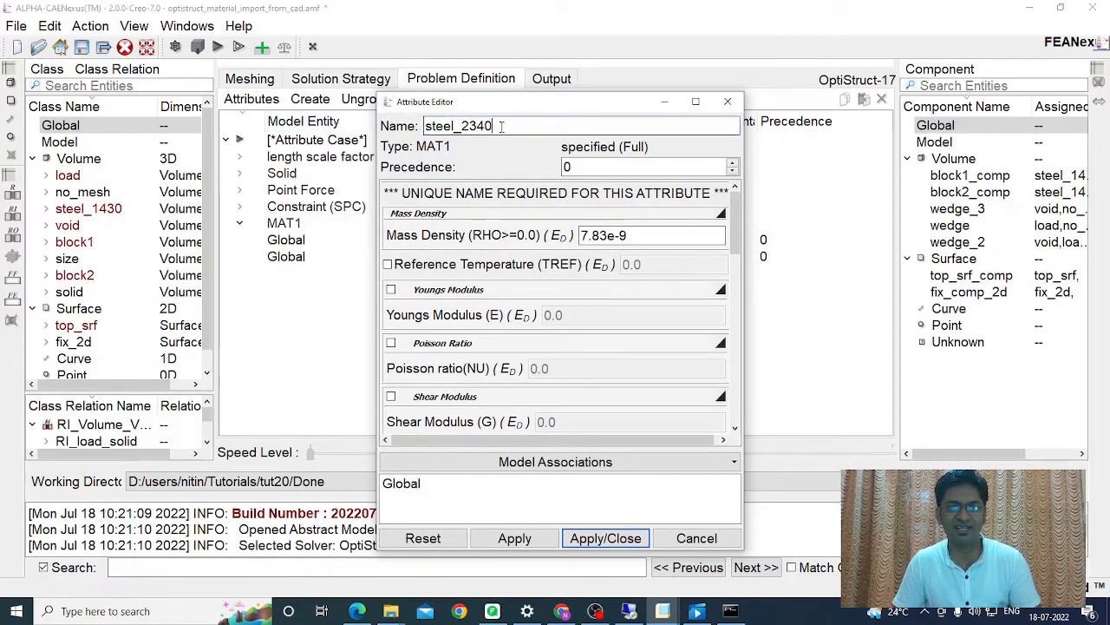
{"action": "left_click_drag", "start_coordinate": [500, 125], "coordinate": [422, 126]}
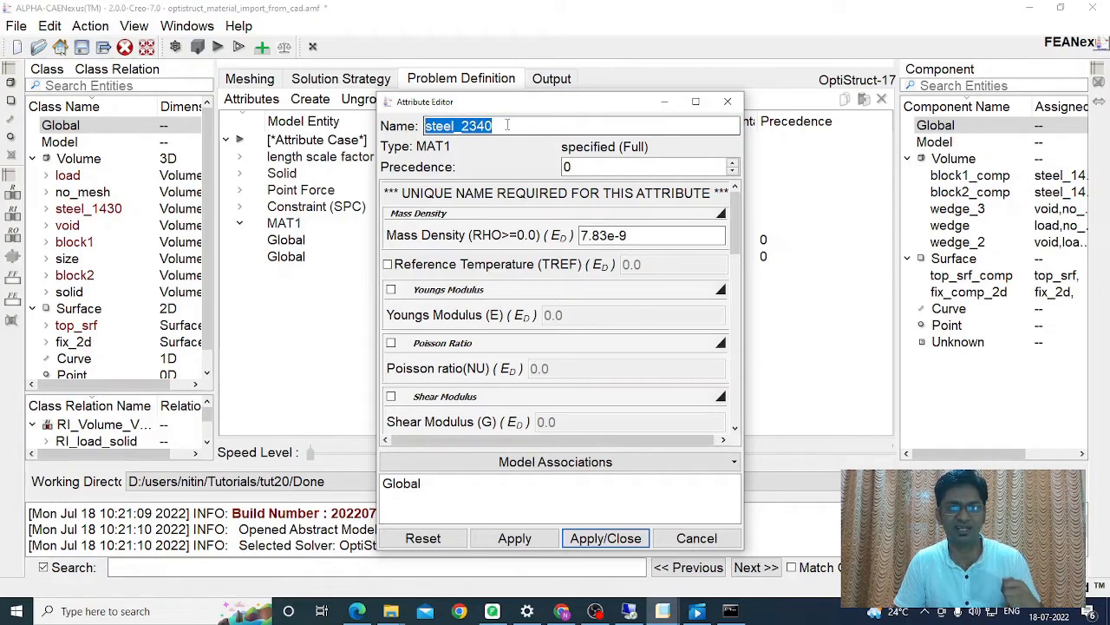
Step: Enable and set Young's modulus to 210000 and Poisson ratio to 0.3 for steel_2340, and apply the material
{"action": "left_click", "coordinate": [391, 291]}
{"action": "key", "text": "Tab"}
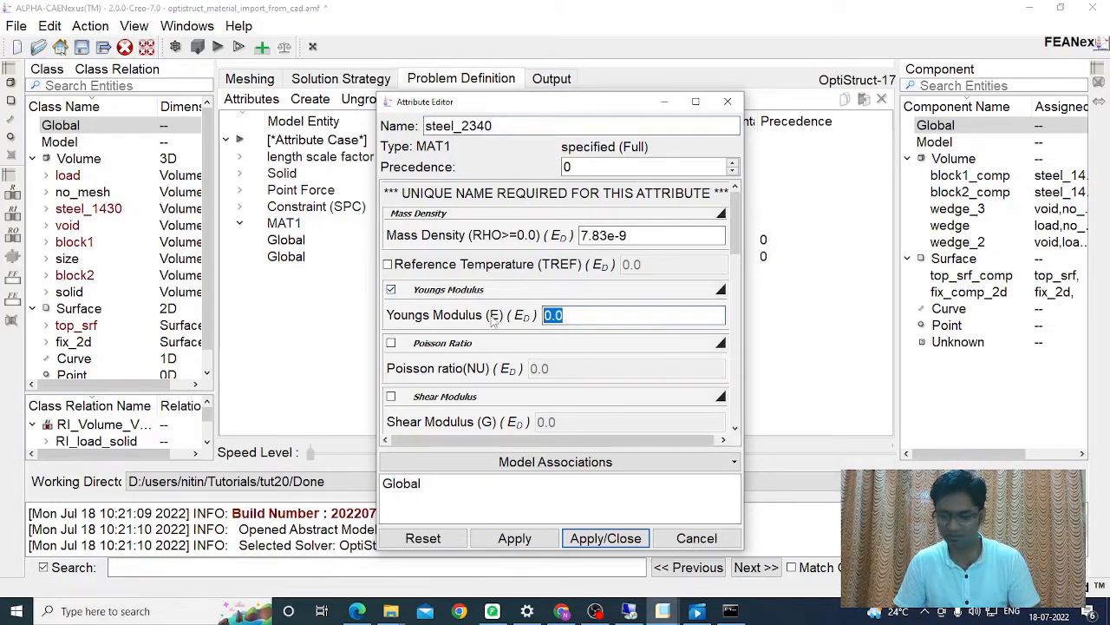
{"action": "type", "text": "210"}
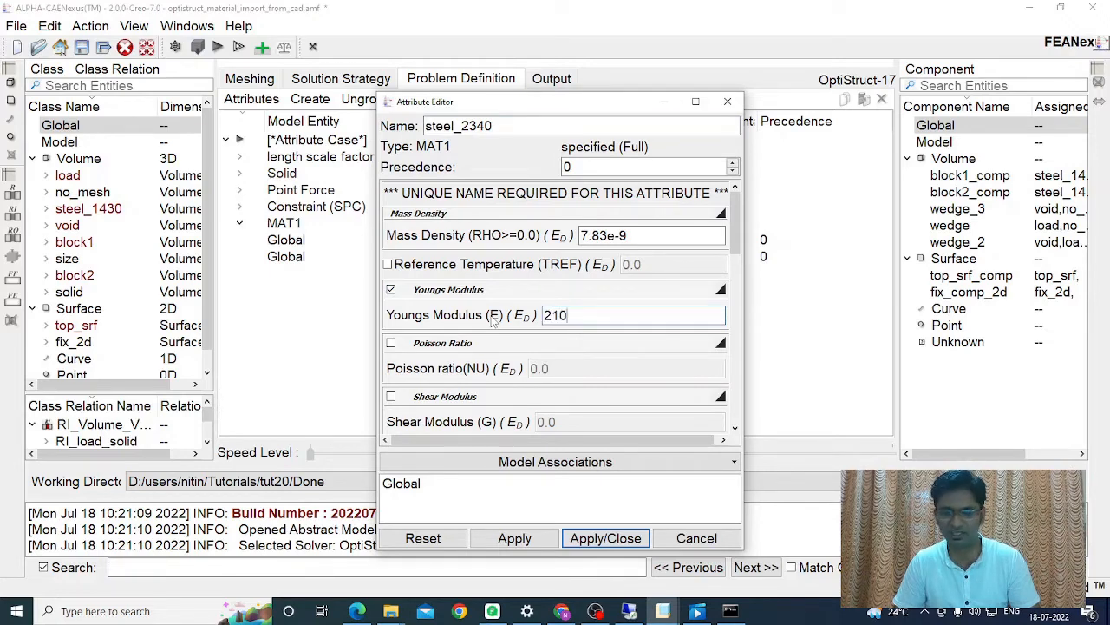
{"action": "type", "text": "000"}
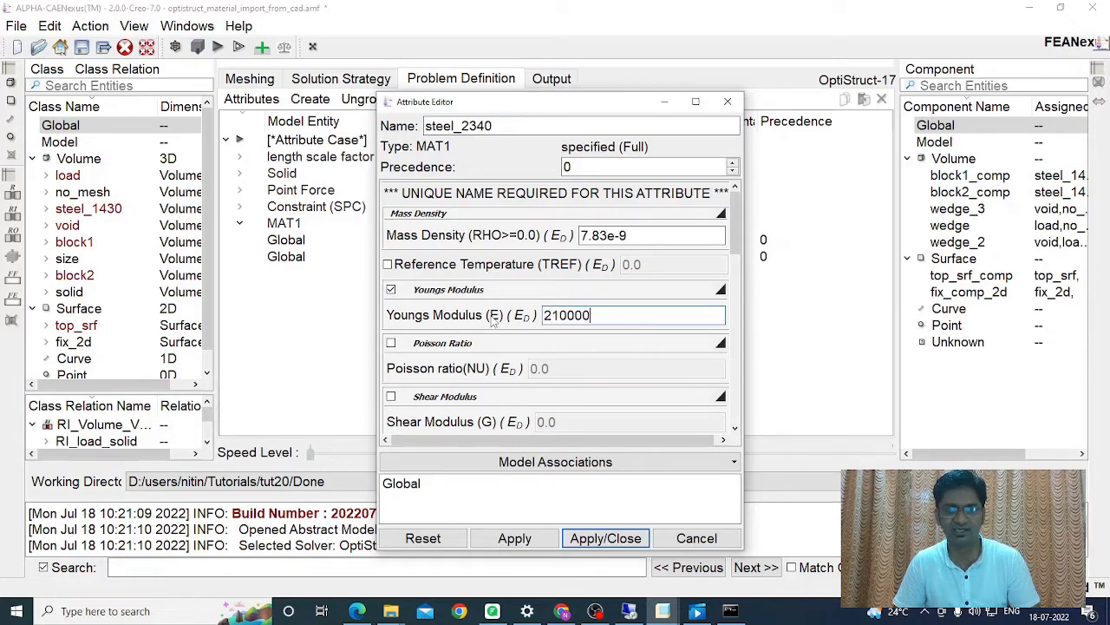
{"action": "left_click", "coordinate": [391, 344]}
{"action": "key", "text": "Tab"}
{"action": "type", "text": "0.3"}
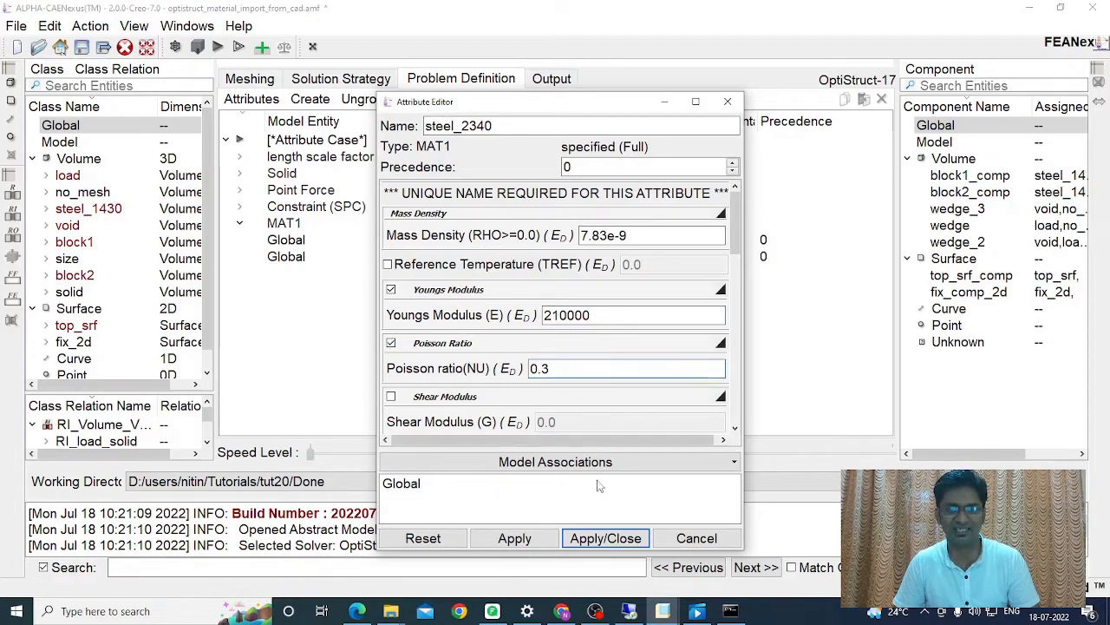
{"action": "left_click", "coordinate": [590, 539]}
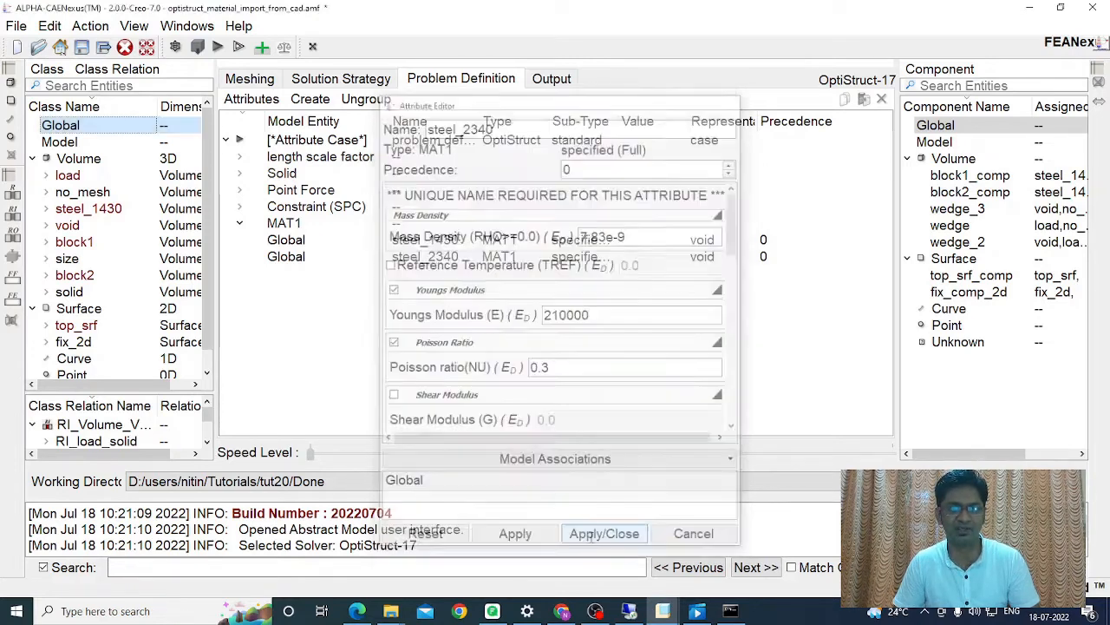
Step: Open the Solid attribute of the solid class in an enlarged editor and rename it es_steel
{"action": "left_click_drag", "start_coordinate": [476, 126], "coordinate": [489, 125]}
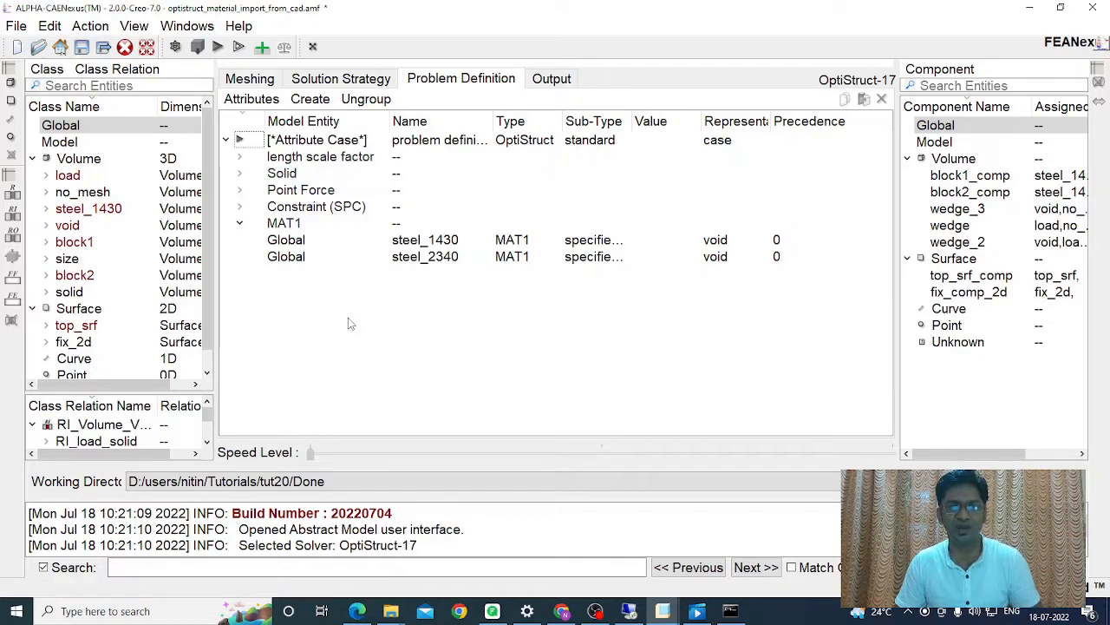
{"action": "left_click", "coordinate": [240, 173]}
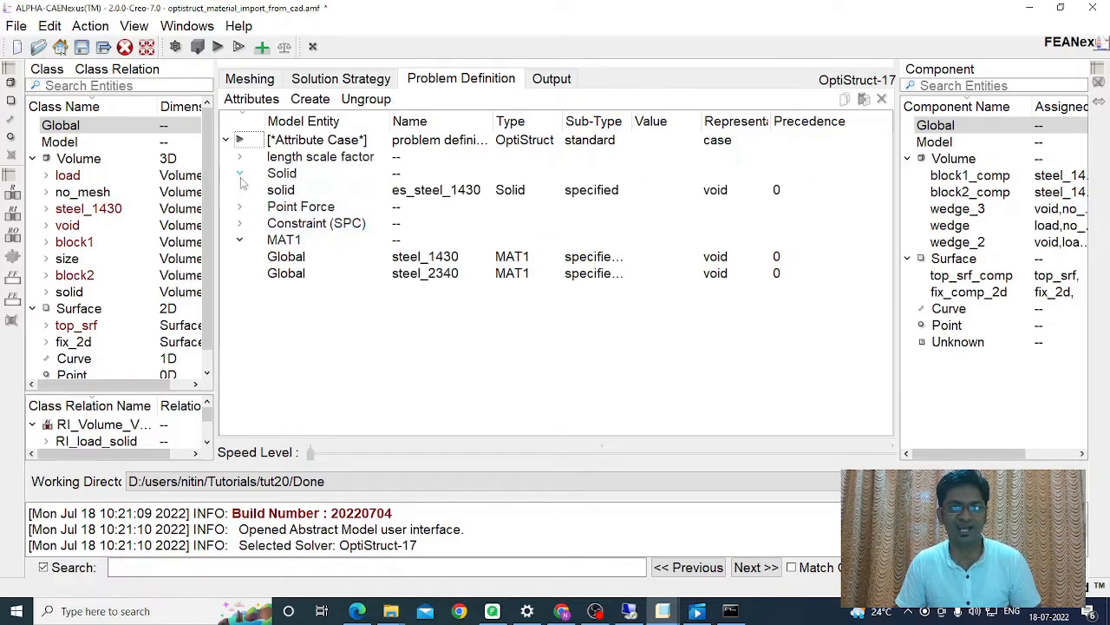
{"action": "left_click", "coordinate": [282, 192]}
{"action": "double_click", "coordinate": [282, 191]}
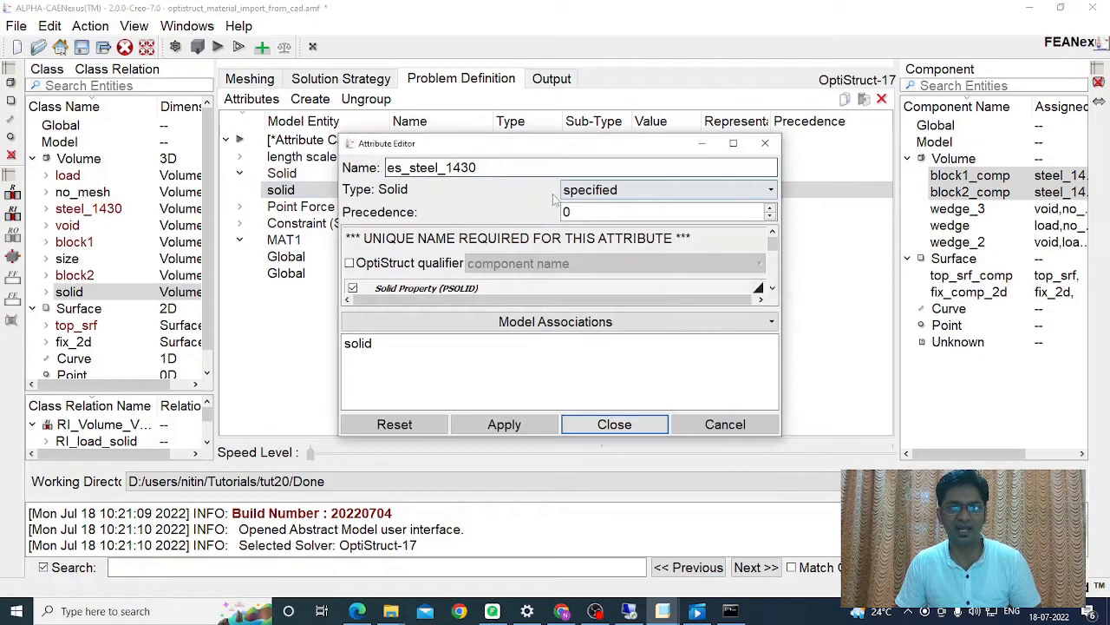
{"action": "left_click_drag", "start_coordinate": [781, 438], "coordinate": [826, 510]}
{"action": "left_click_drag", "start_coordinate": [589, 305], "coordinate": [589, 392]}
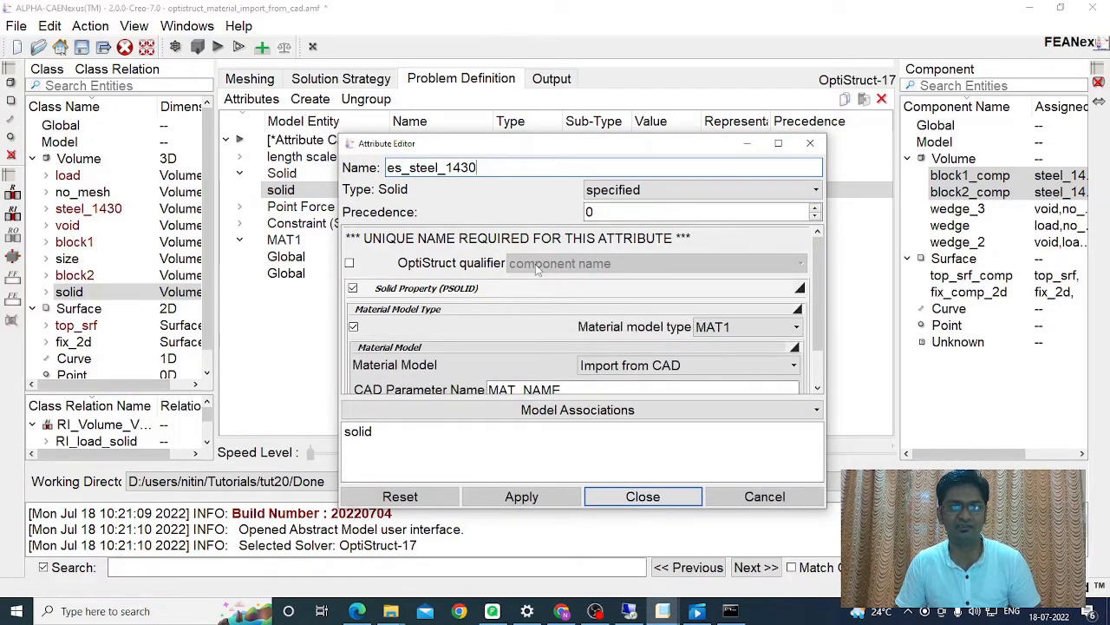
{"action": "left_click_drag", "start_coordinate": [479, 168], "coordinate": [333, 170]}
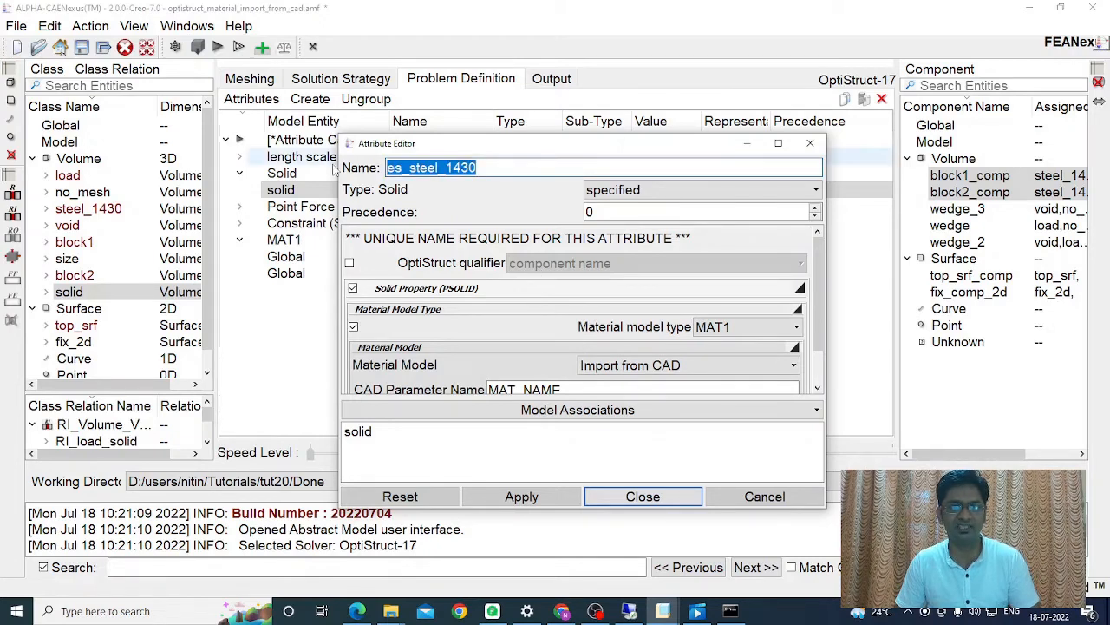
{"action": "type", "text": "es_st"}
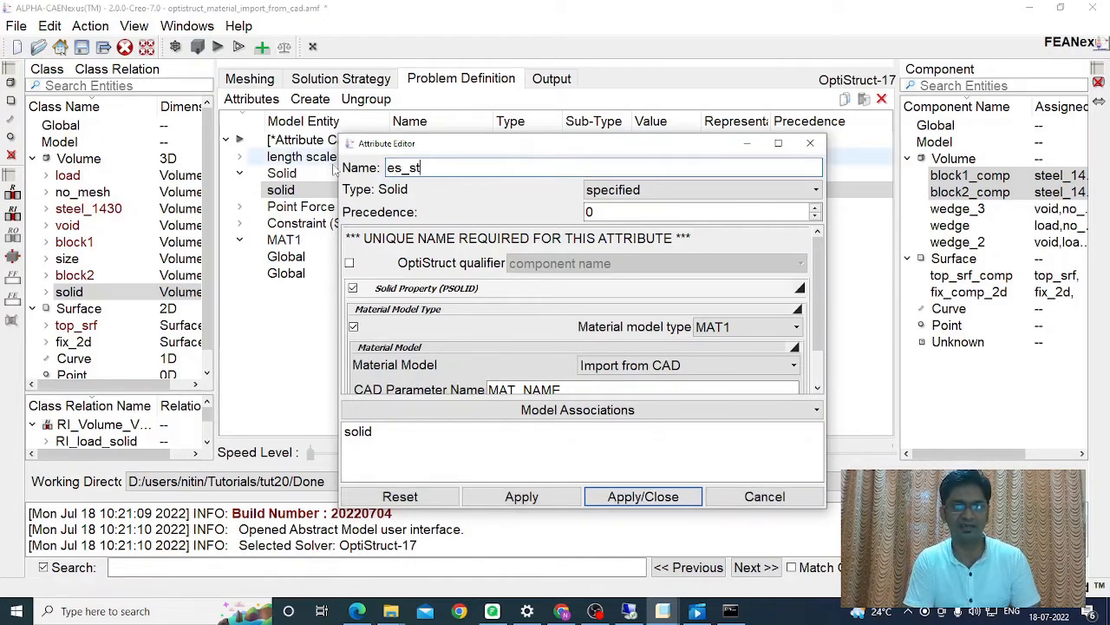
{"action": "type", "text": "eel"}
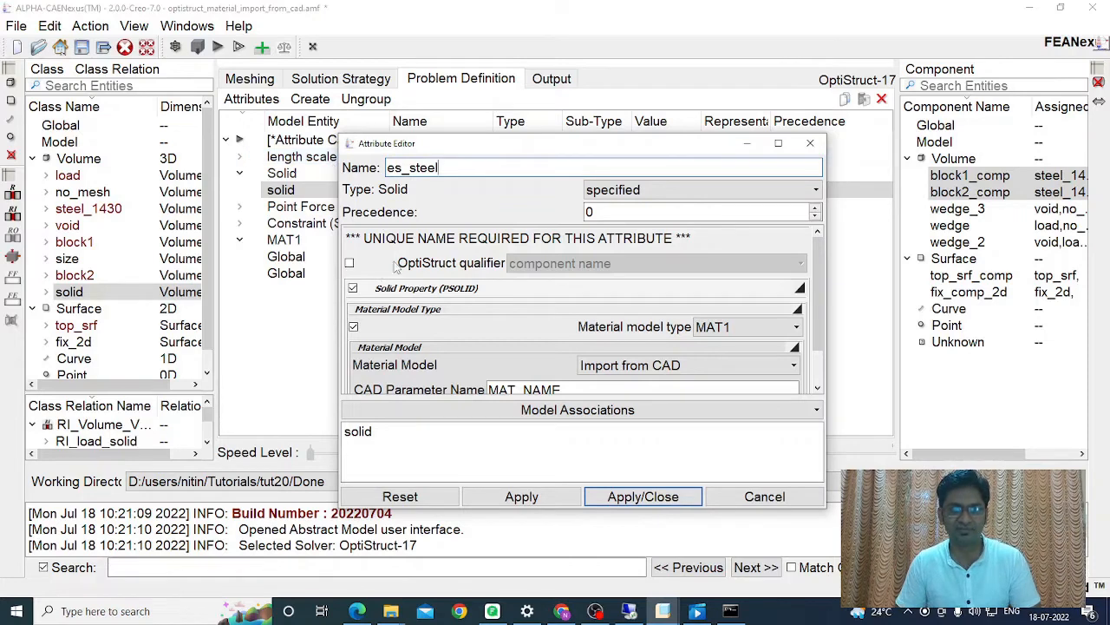
Step: Choose Import from CAD as the Solid attribute's material model, check the CAD parameter name MAT_NAME, and apply the attribute
{"action": "scroll", "coordinate": [421, 251], "scroll_direction": "down", "scroll_amount": 1}
{"action": "scroll", "coordinate": [421, 251], "scroll_direction": "down", "scroll_amount": 1}
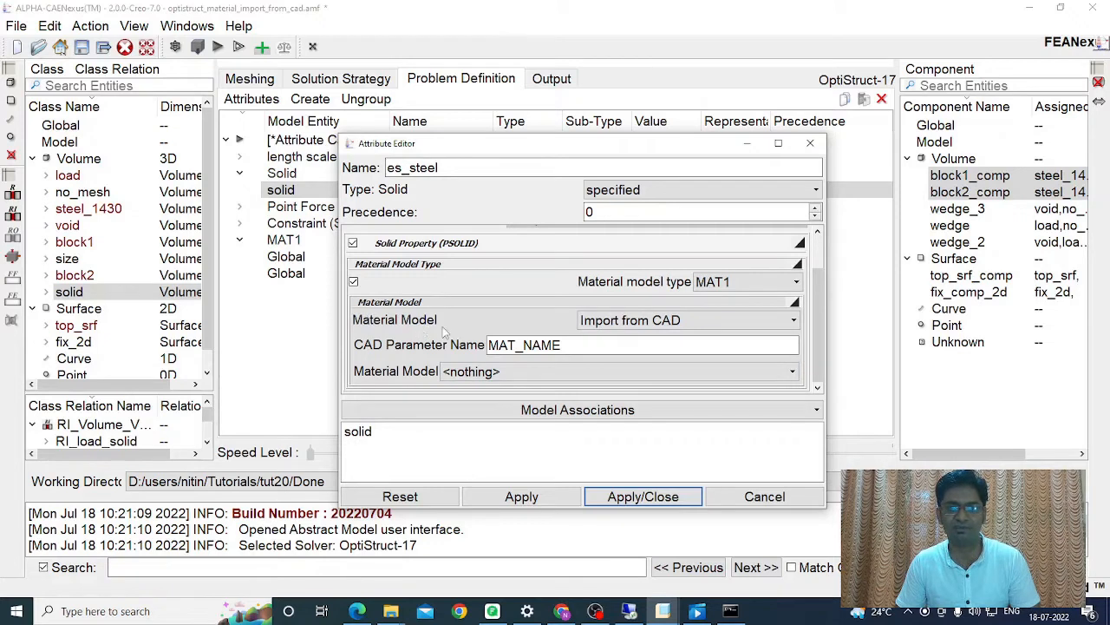
{"action": "left_click", "coordinate": [640, 321]}
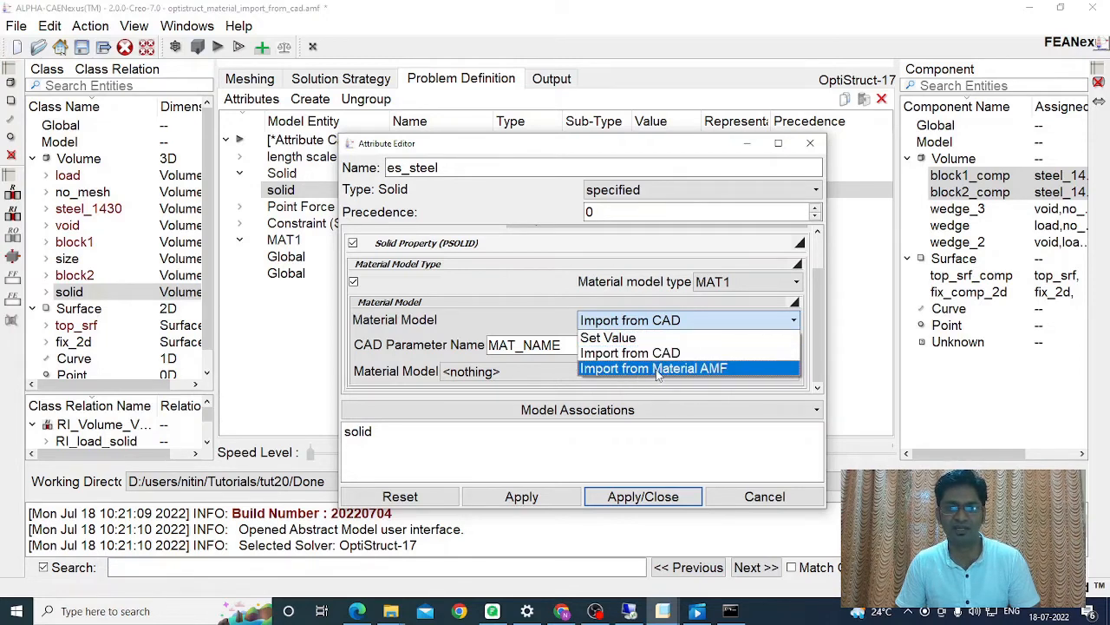
{"action": "left_click", "coordinate": [614, 354]}
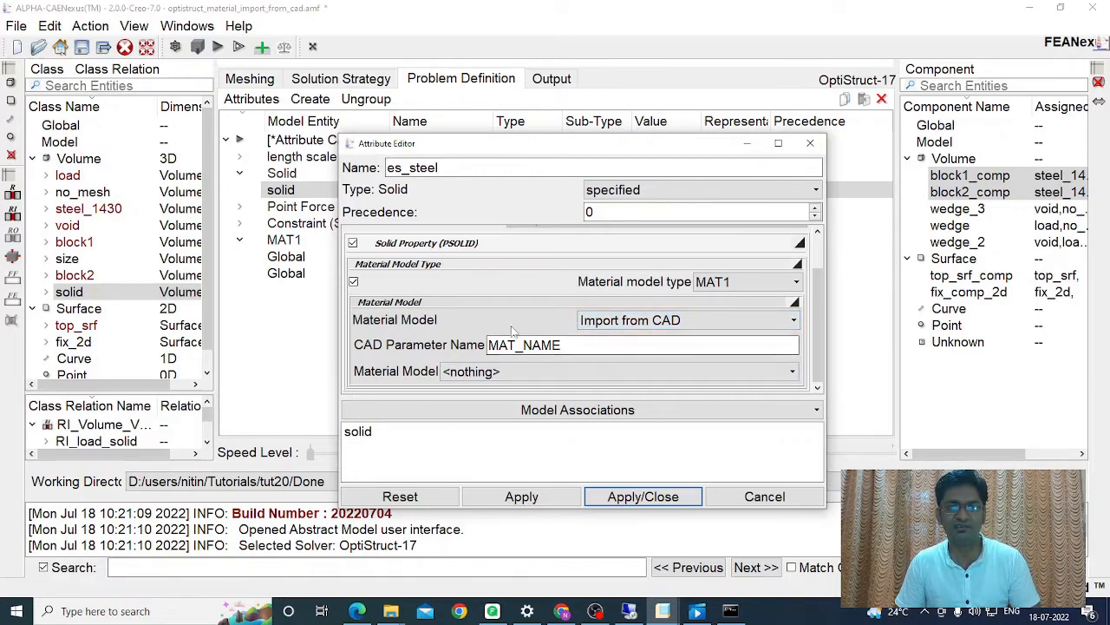
{"action": "left_click_drag", "start_coordinate": [566, 345], "coordinate": [468, 344]}
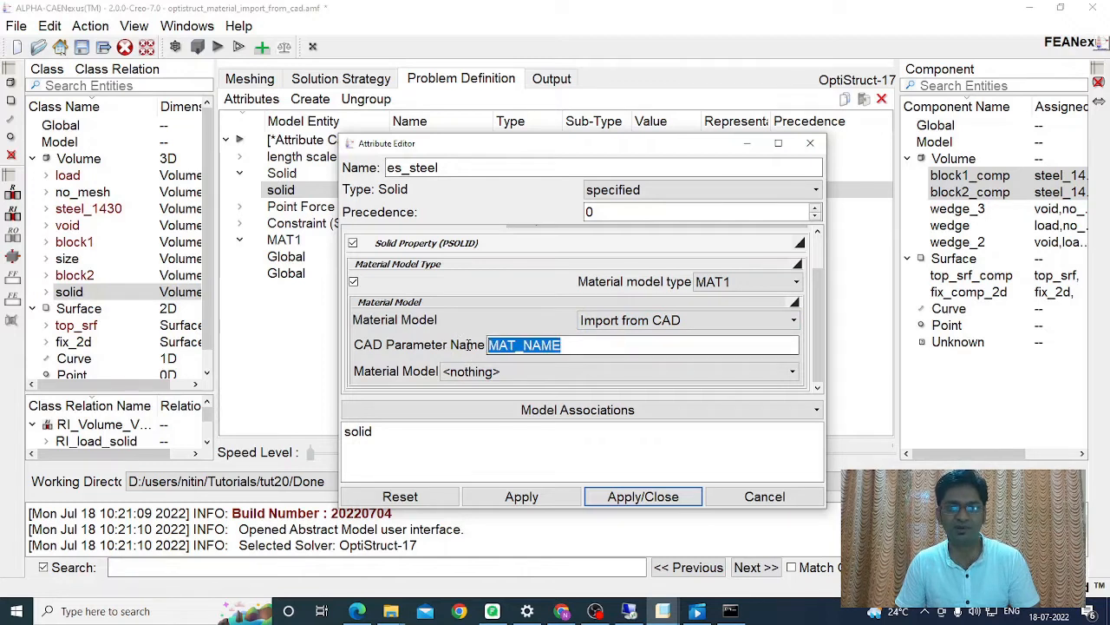
{"action": "left_click", "coordinate": [572, 345]}
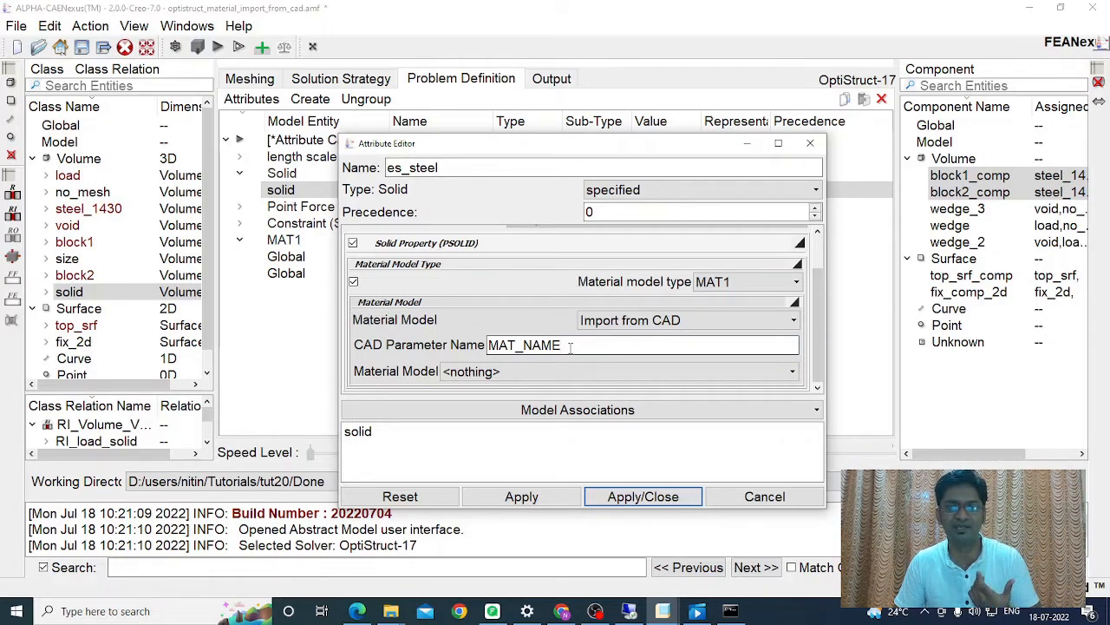
{"action": "left_click_drag", "start_coordinate": [567, 344], "coordinate": [488, 345]}
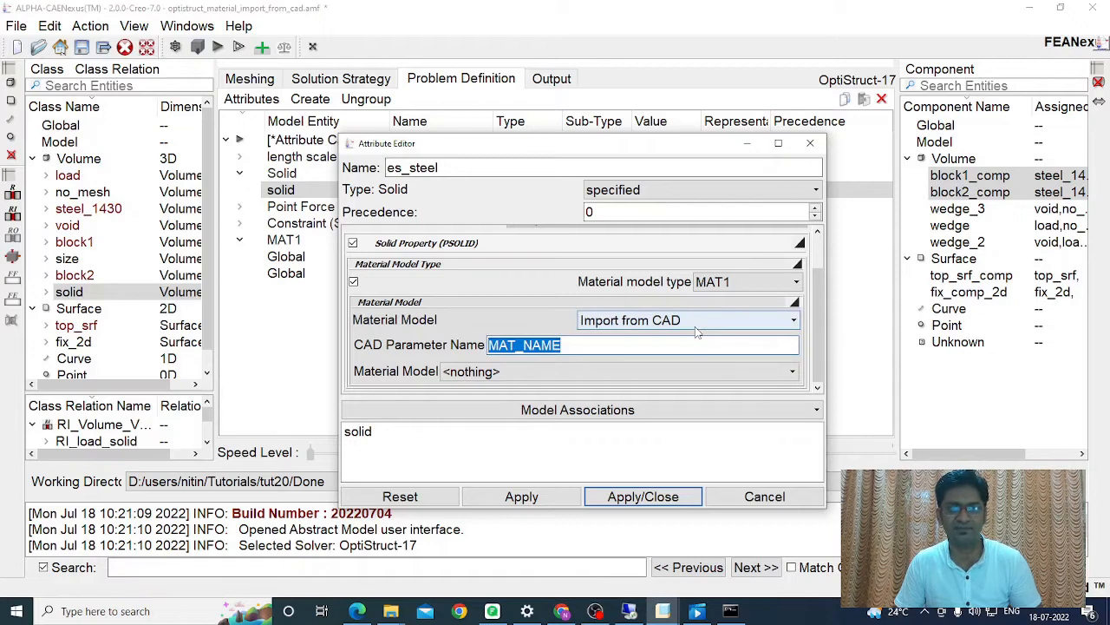
{"action": "left_click", "coordinate": [643, 496]}
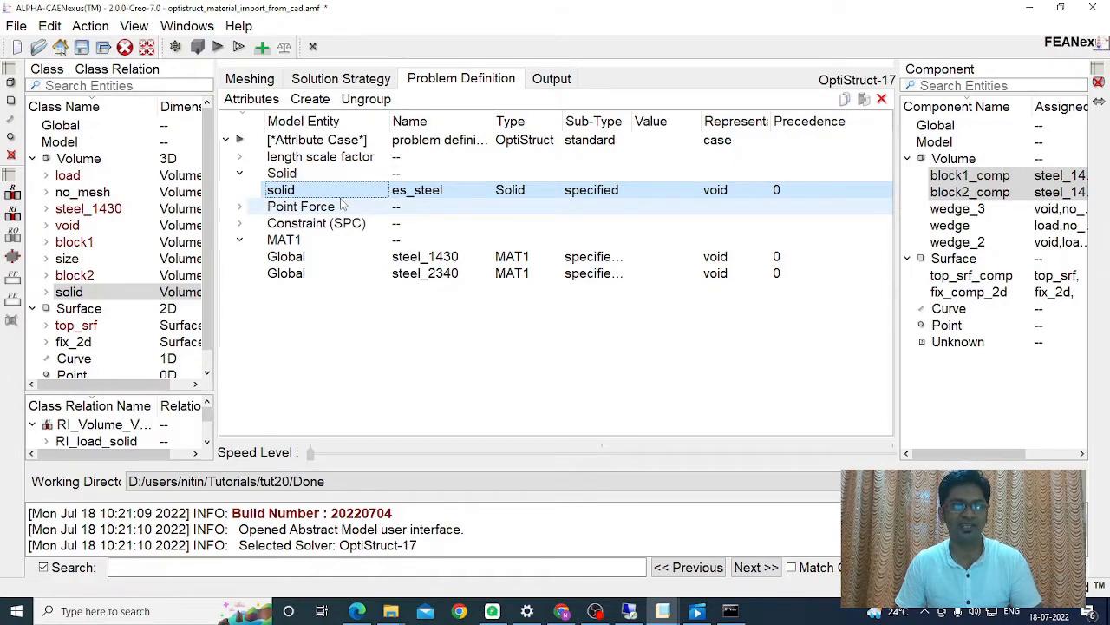
Step: Generate the simulation model from the Creo assembly two_cube.asm.16 in the Creo folder
{"action": "left_click", "coordinate": [219, 47]}
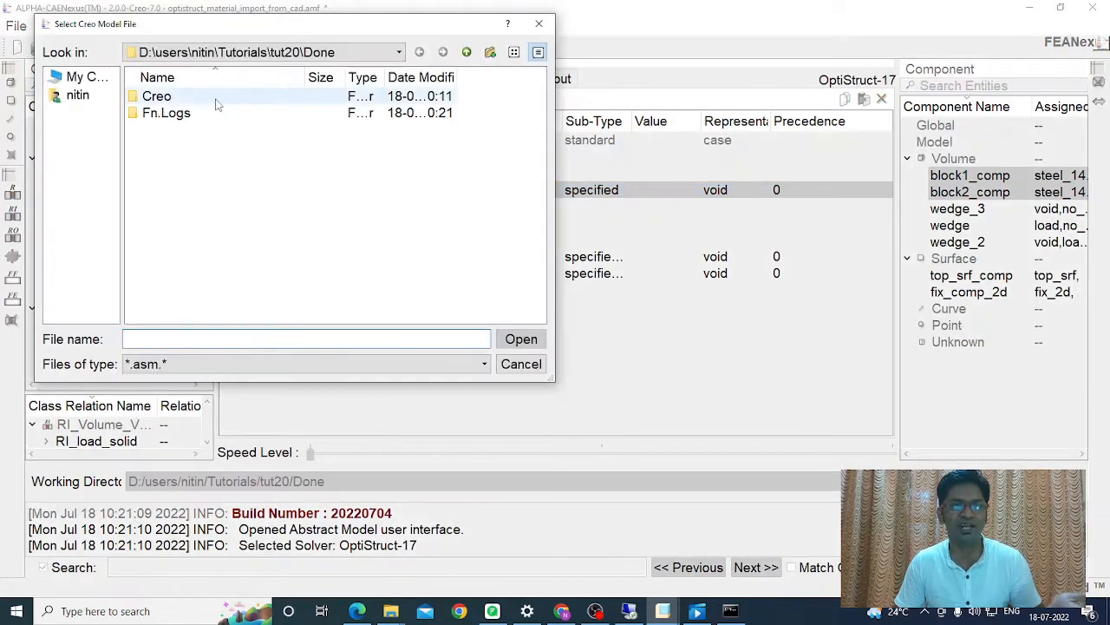
{"action": "double_click", "coordinate": [178, 98]}
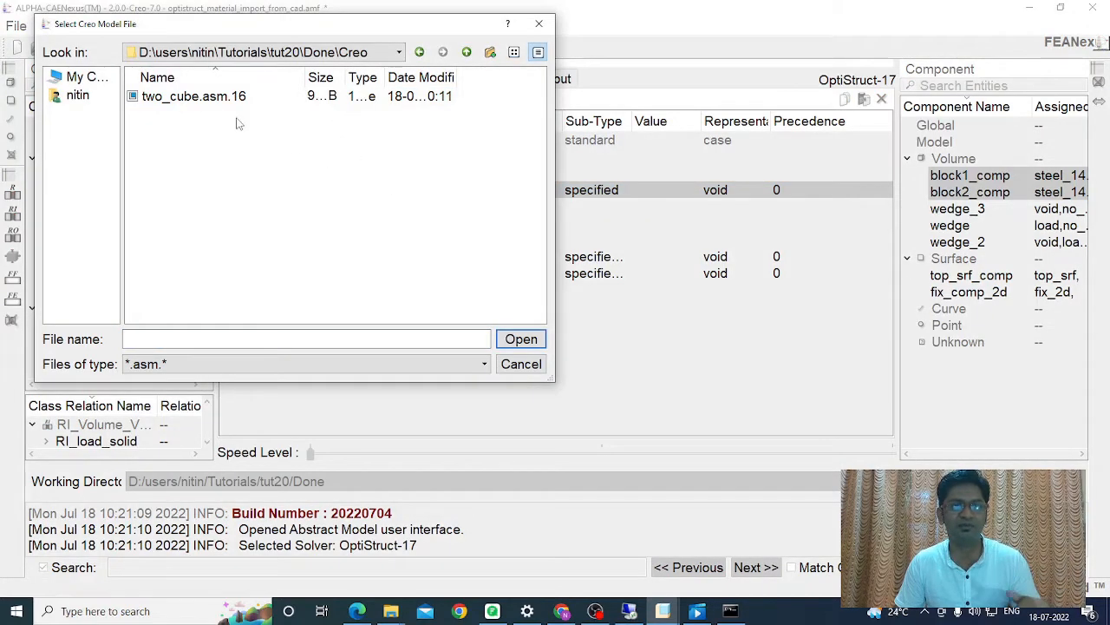
{"action": "left_click", "coordinate": [207, 97]}
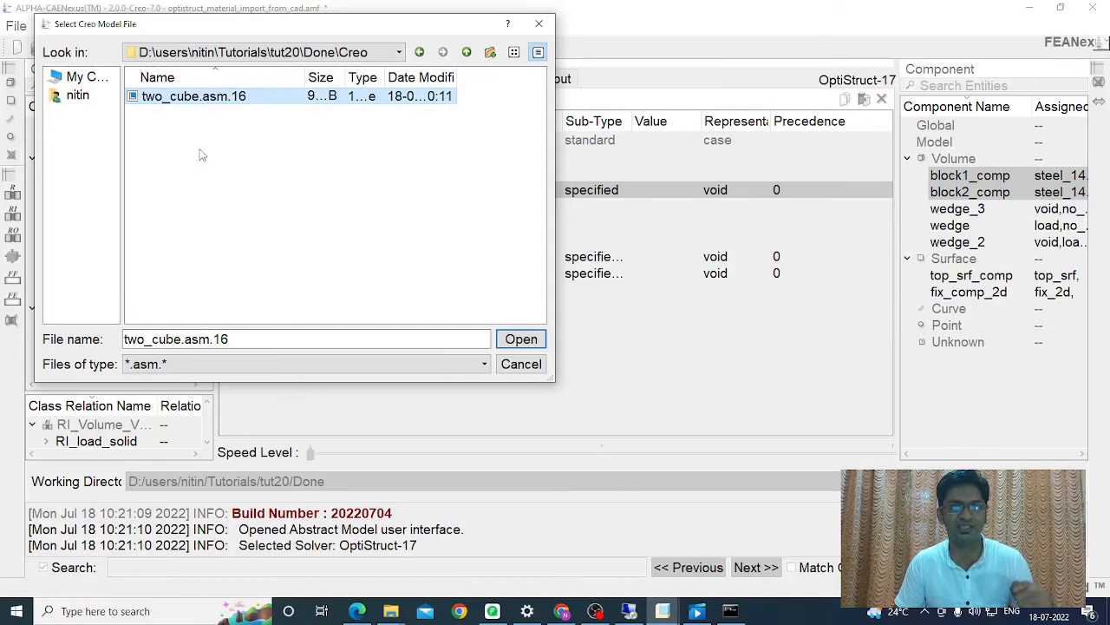
{"action": "left_click", "coordinate": [519, 340]}
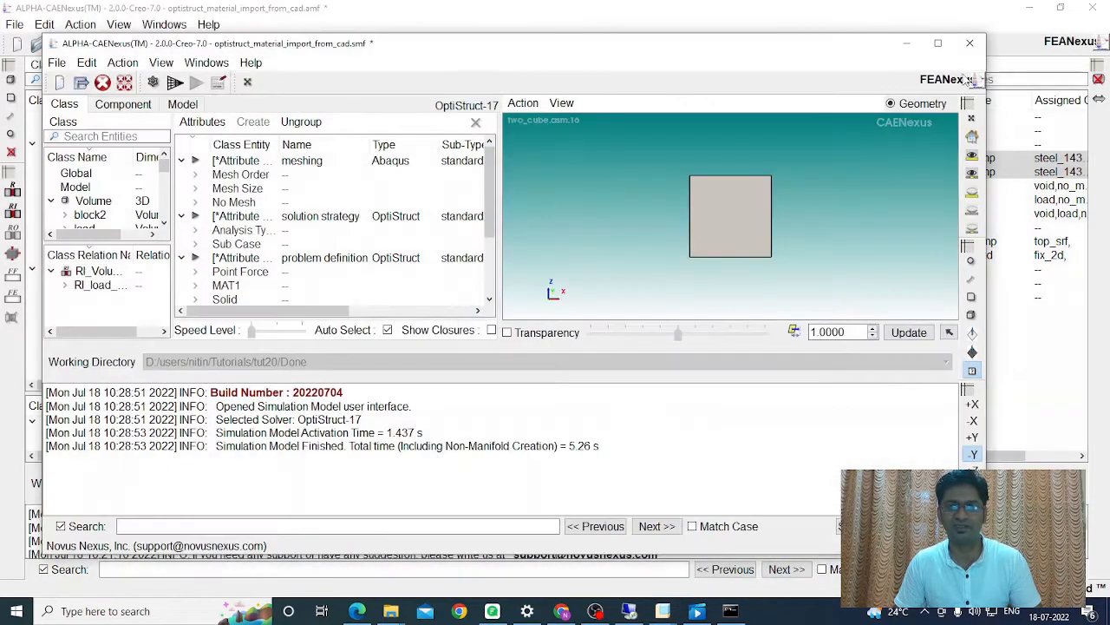
Step: Maximize the simulation model window, view the cubes at an angle, and list the model volumes under the Solid attribute
{"action": "left_click", "coordinate": [937, 43]}
{"action": "left_click_drag", "start_coordinate": [911, 167], "coordinate": [897, 303]}
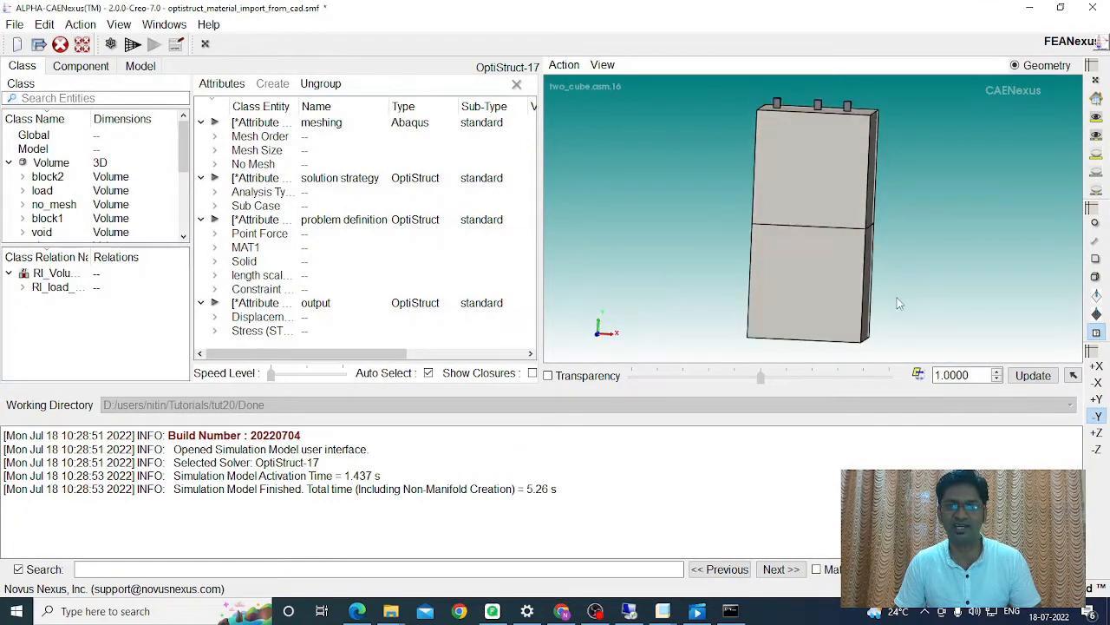
{"action": "left_click_drag", "start_coordinate": [910, 200], "coordinate": [883, 217]}
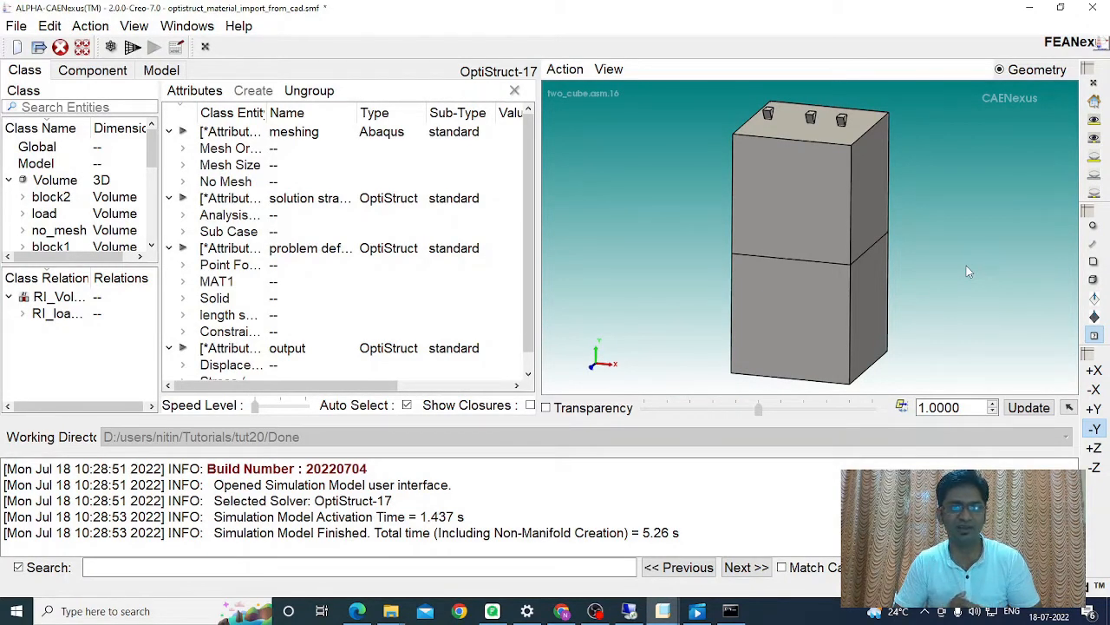
{"action": "left_click", "coordinate": [165, 70]}
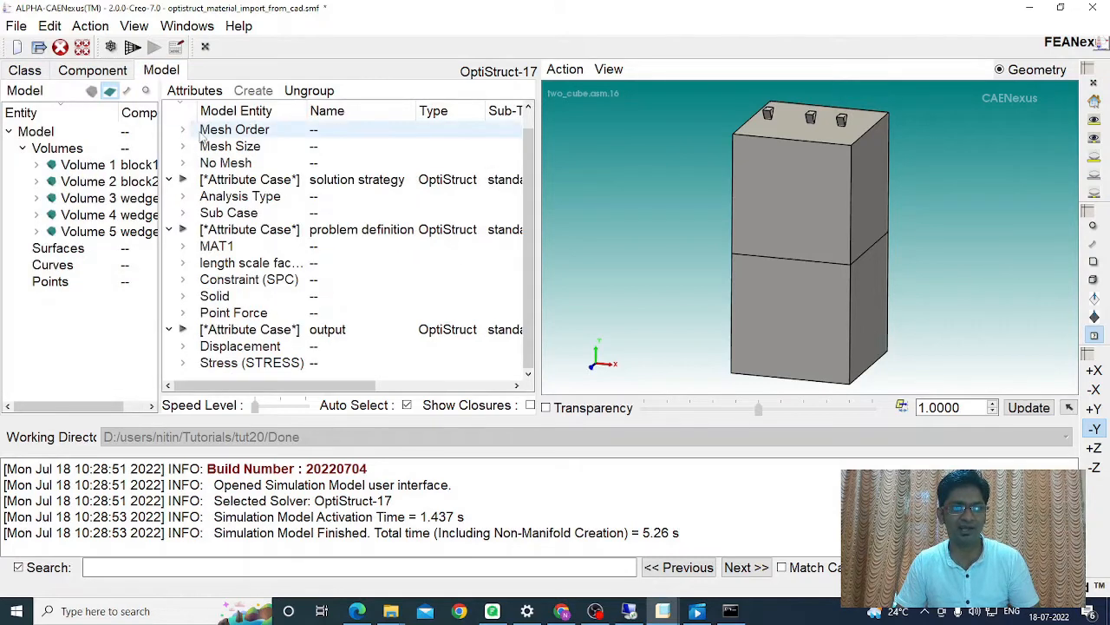
{"action": "left_click", "coordinate": [182, 296]}
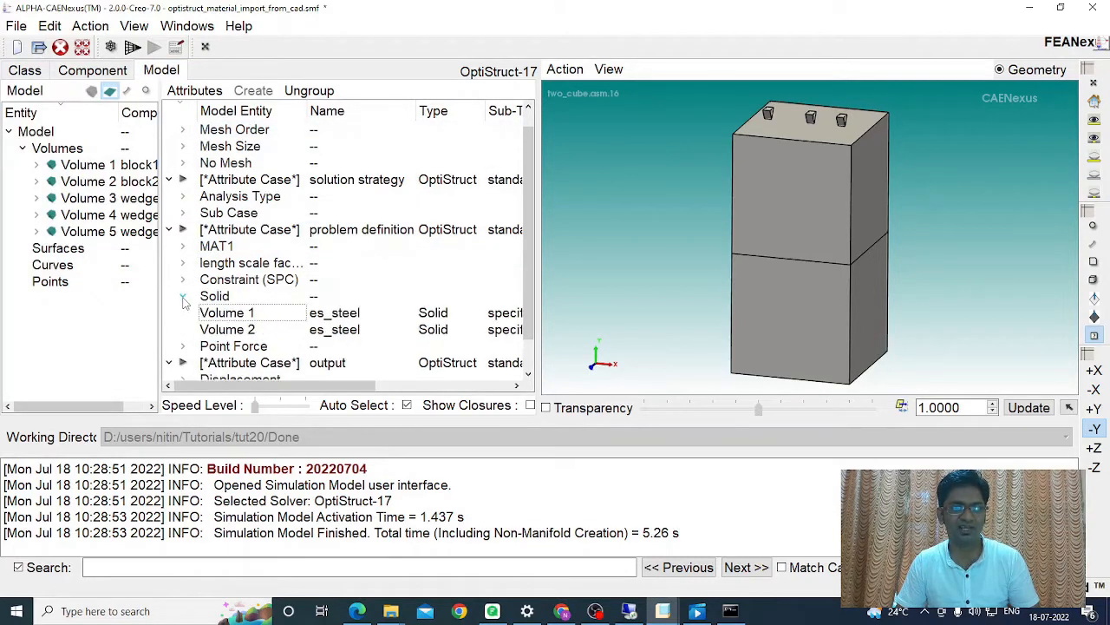
Step: Open Volume 1's es_steel Solid attribute in an enlarged editor, examine the material model imported through MAT_NAME, and close it
{"action": "left_click", "coordinate": [239, 321]}
{"action": "double_click", "coordinate": [240, 316]}
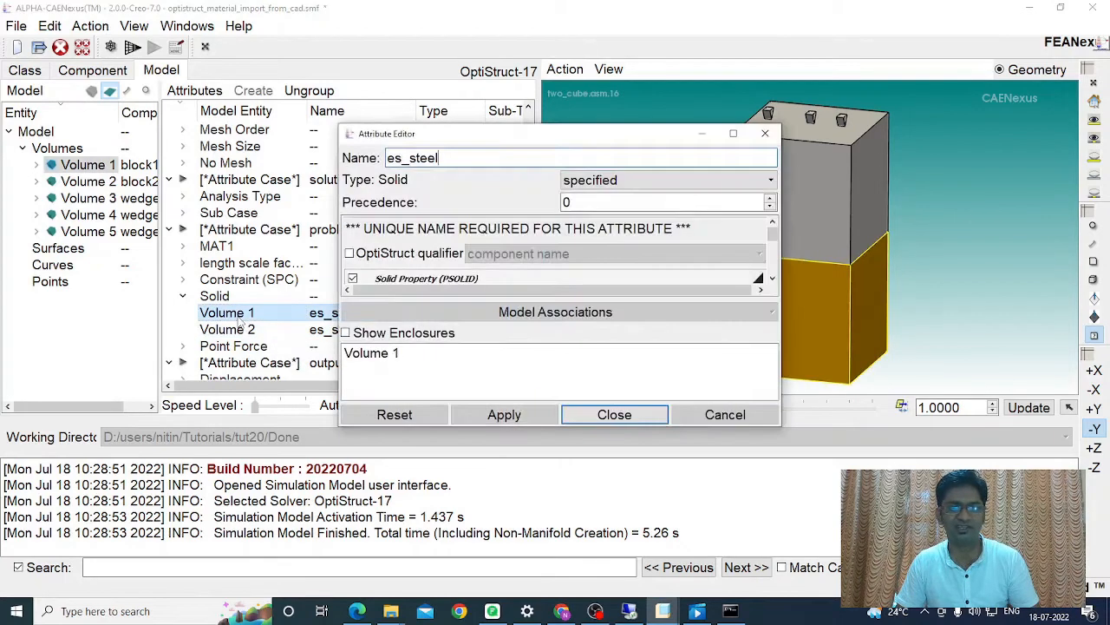
{"action": "left_click_drag", "start_coordinate": [783, 428], "coordinate": [858, 533]}
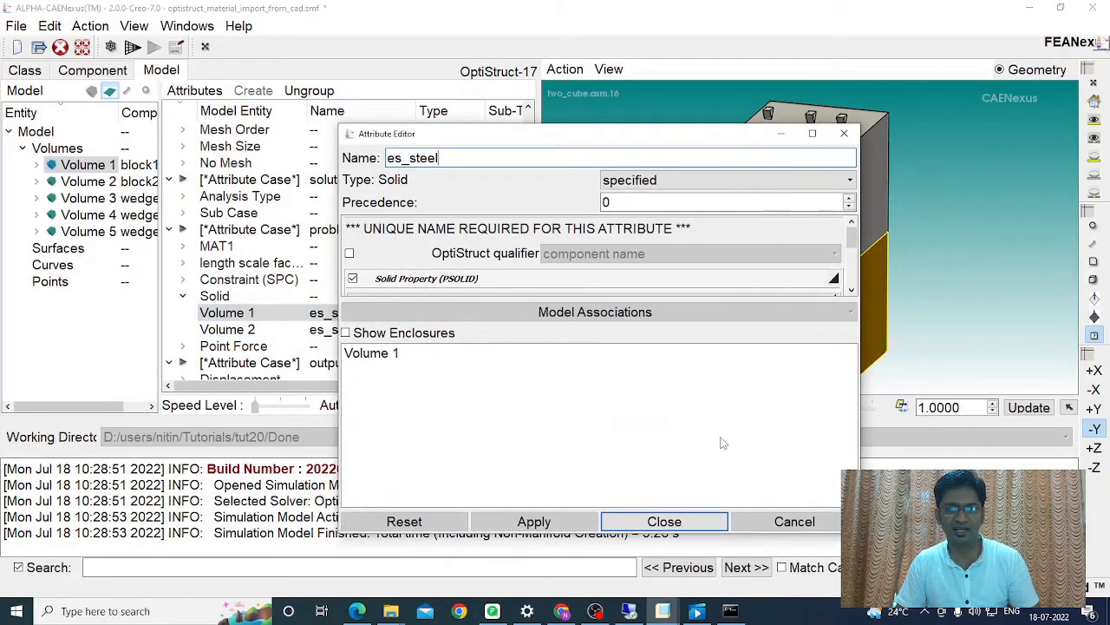
{"action": "left_click_drag", "start_coordinate": [604, 298], "coordinate": [604, 425]}
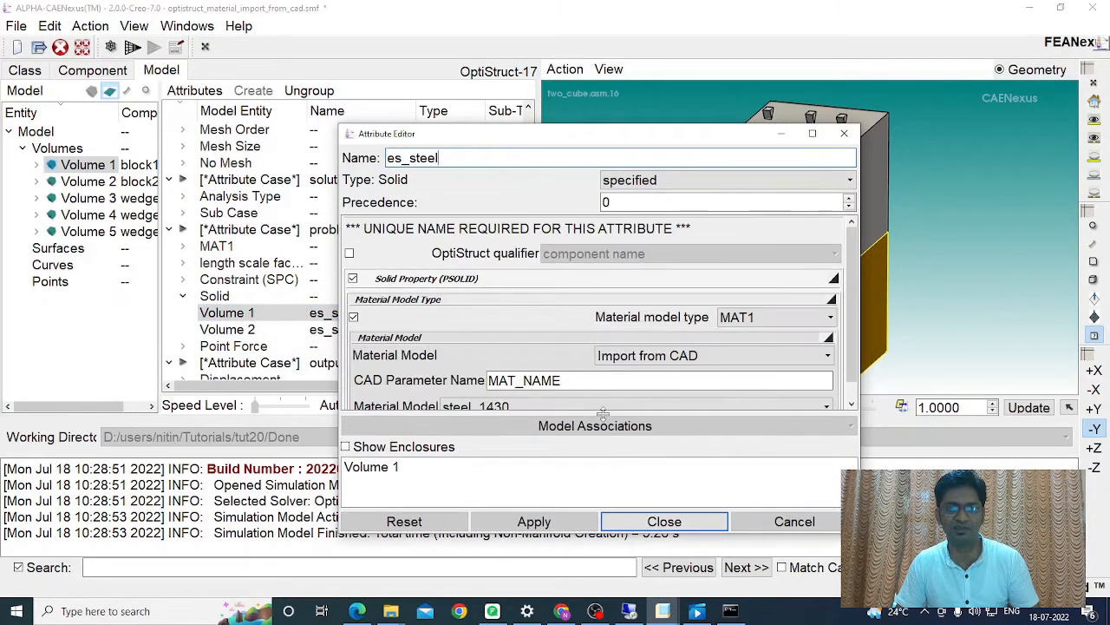
{"action": "left_click_drag", "start_coordinate": [560, 137], "coordinate": [384, 111]}
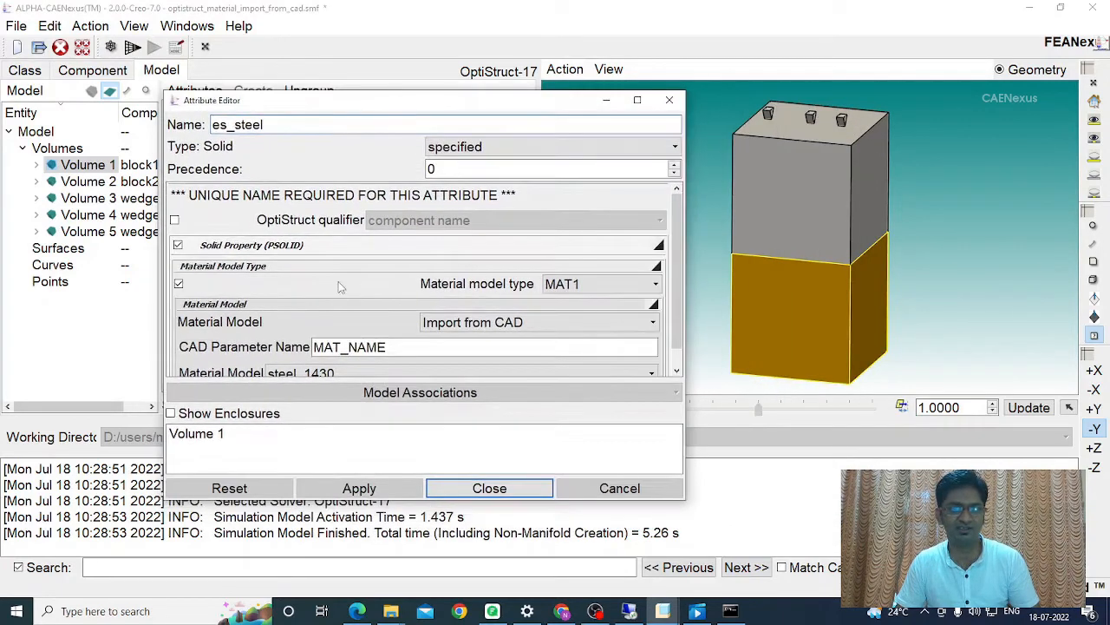
{"action": "scroll", "coordinate": [337, 294], "scroll_direction": "down", "scroll_amount": 1}
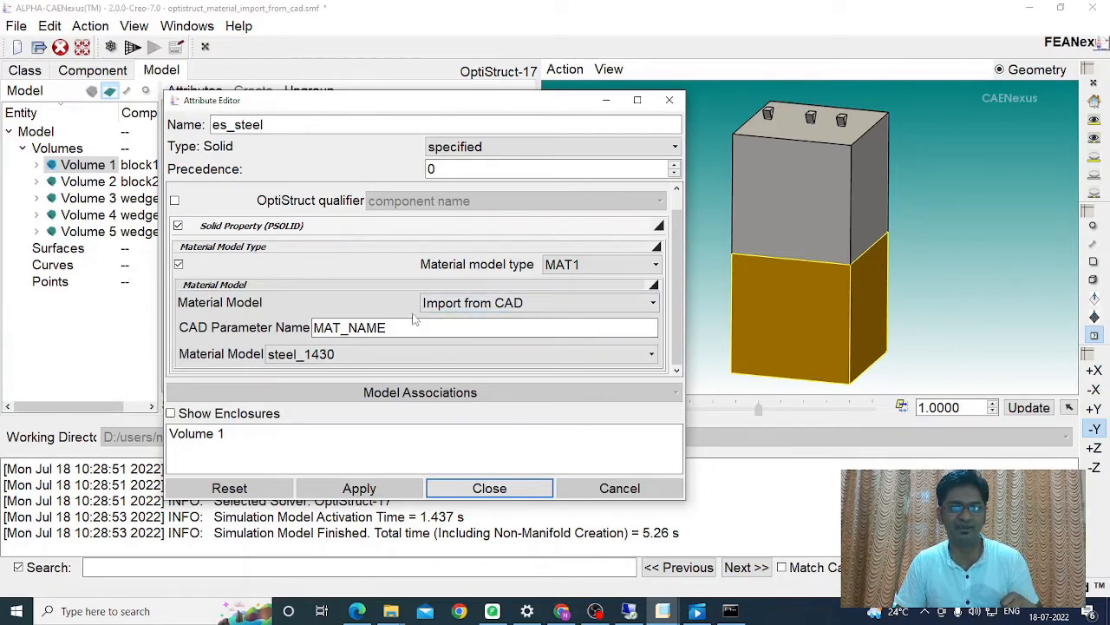
{"action": "left_click_drag", "start_coordinate": [392, 328], "coordinate": [275, 341]}
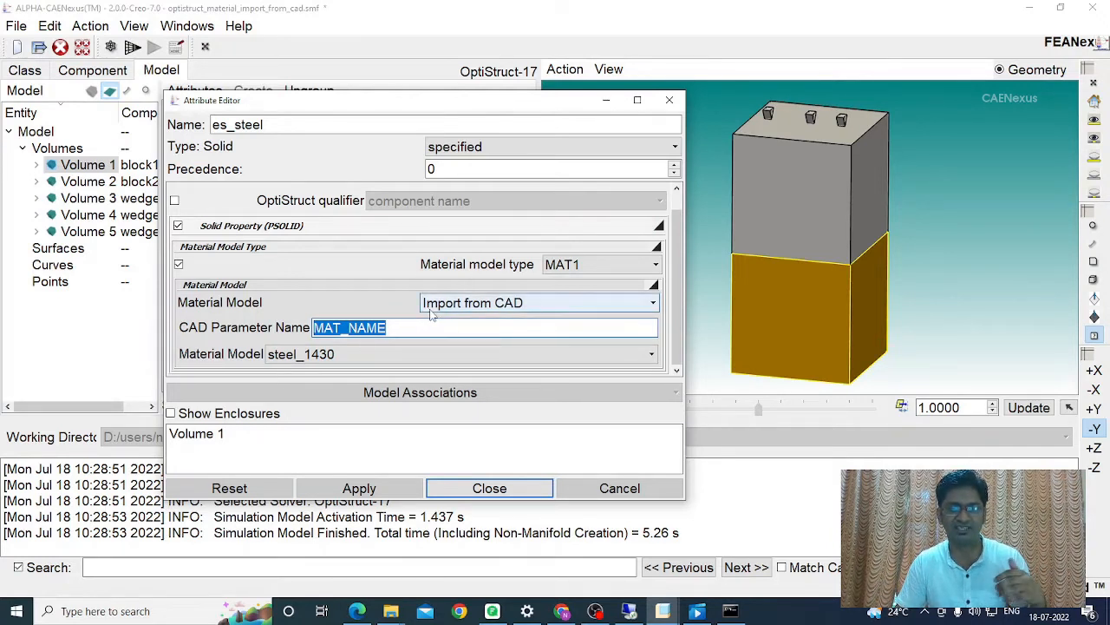
{"action": "left_click", "coordinate": [468, 493]}
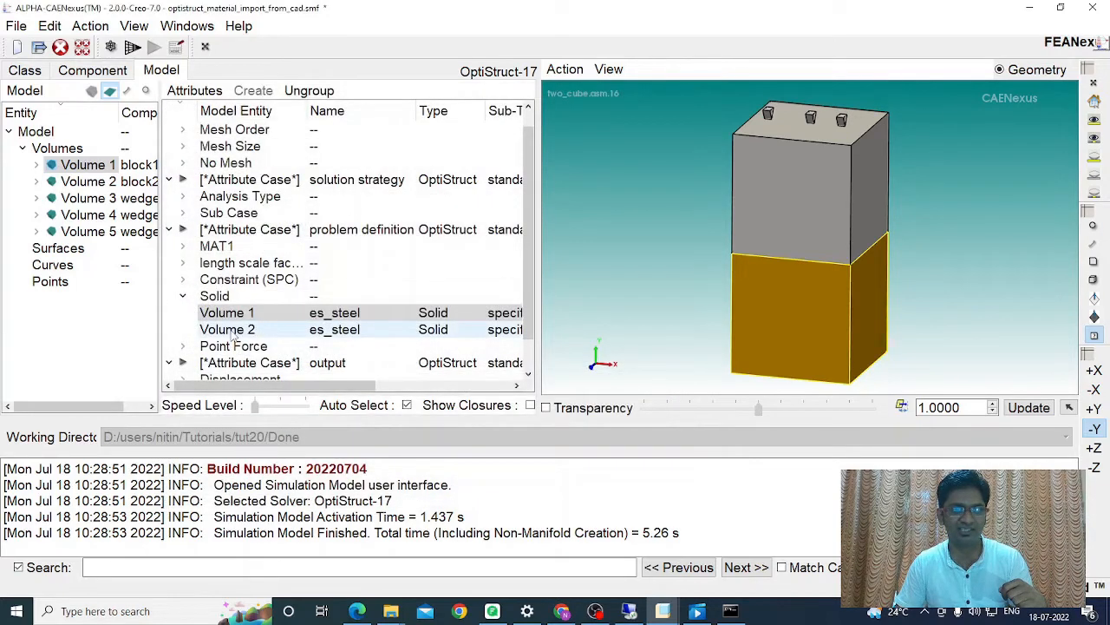
Step: Inspect the CAD-imported material model in Volume 2's es_steel Solid attribute using an enlarged editor, and close it
{"action": "double_click", "coordinate": [227, 330]}
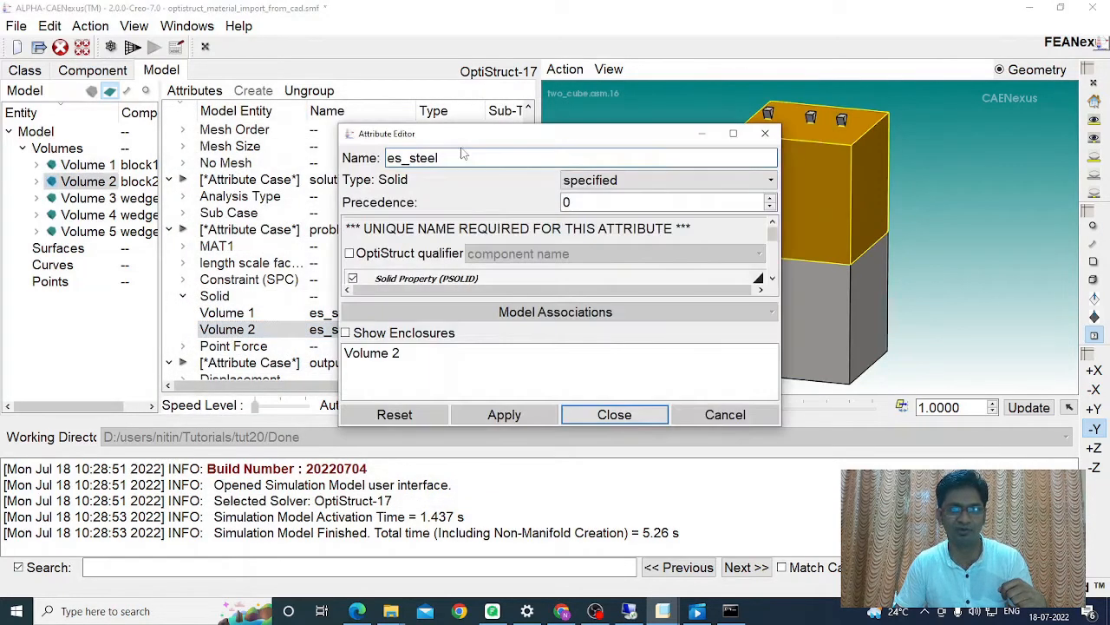
{"action": "left_click_drag", "start_coordinate": [458, 139], "coordinate": [288, 104]}
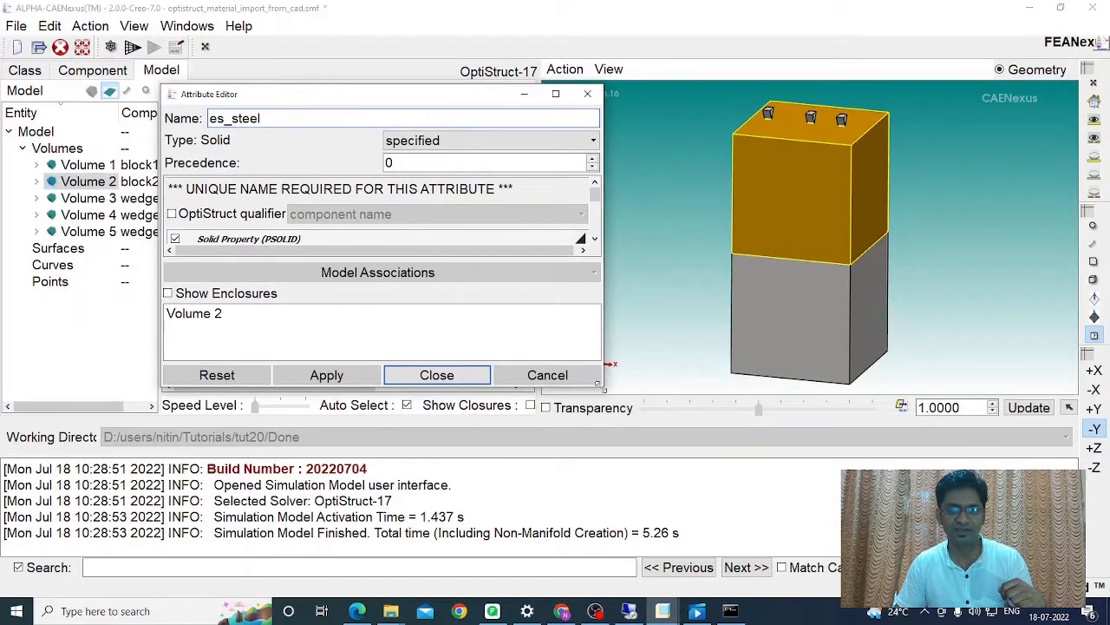
{"action": "left_click_drag", "start_coordinate": [601, 388], "coordinate": [646, 506]}
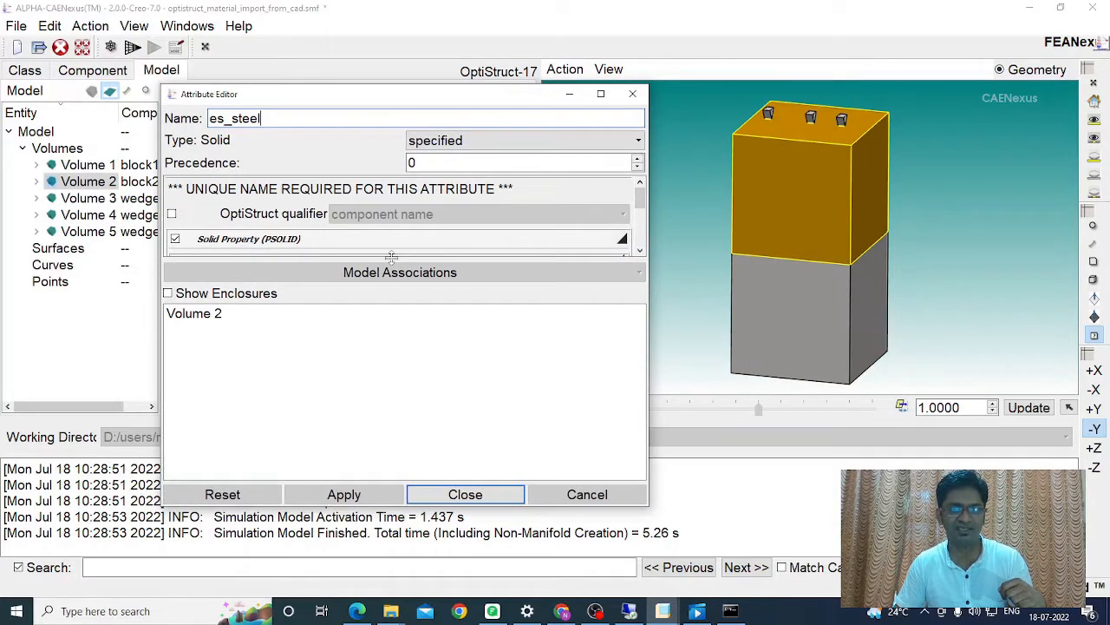
{"action": "left_click_drag", "start_coordinate": [393, 261], "coordinate": [377, 413]}
{"action": "scroll", "coordinate": [305, 273], "scroll_direction": "down", "scroll_amount": 1}
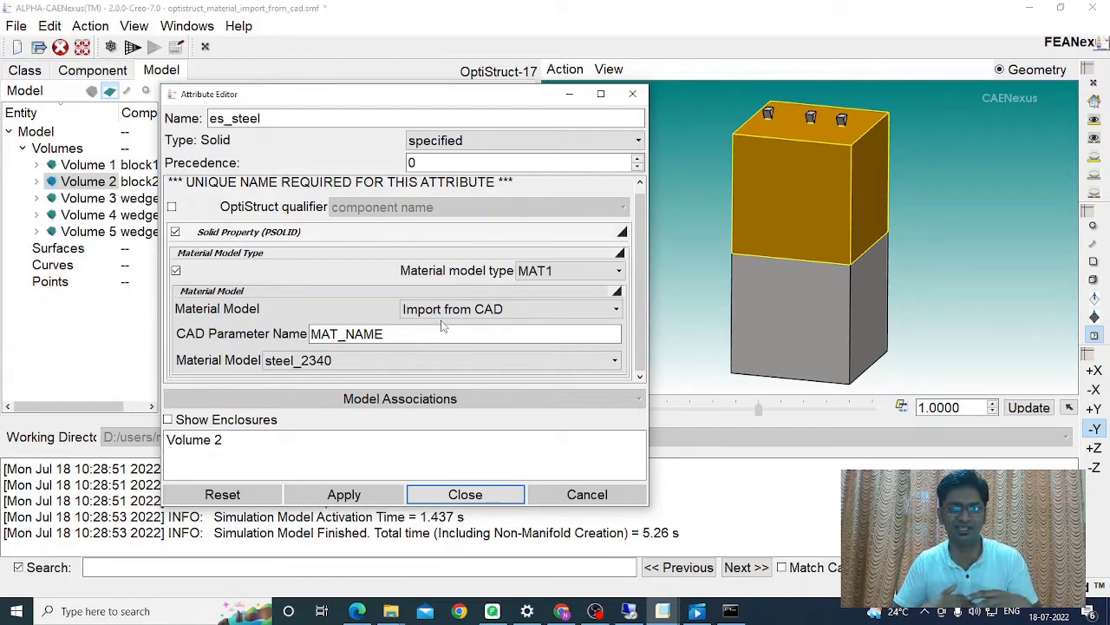
{"action": "key", "text": "Return"}
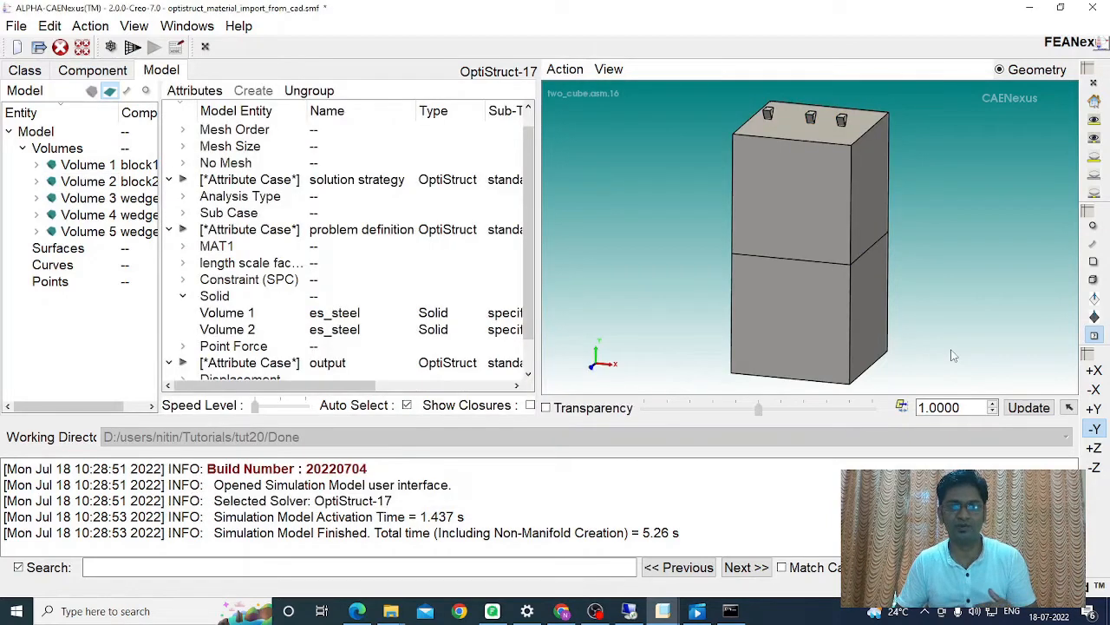